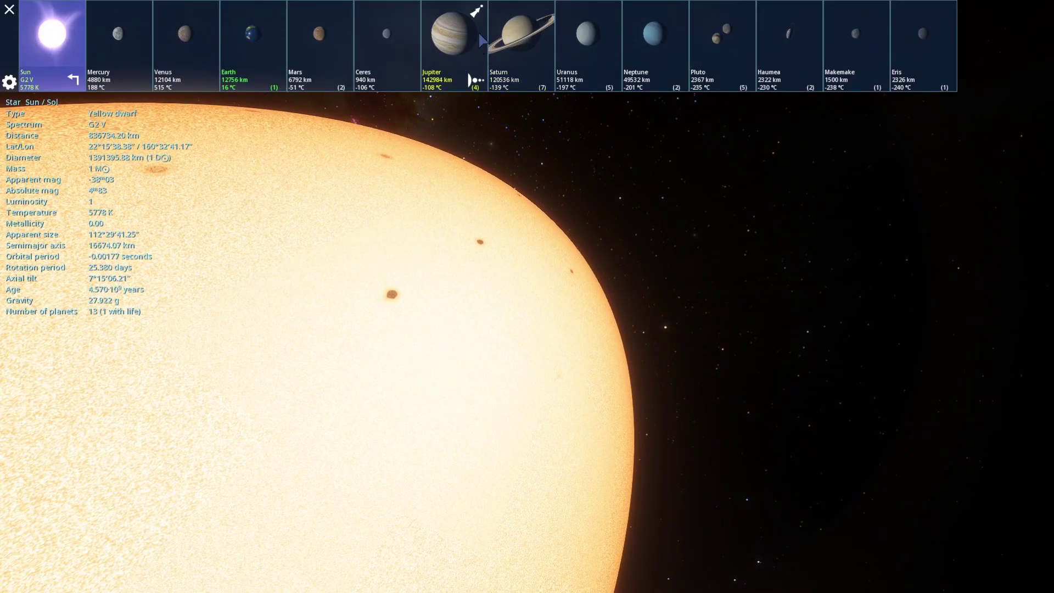
Step: Fly to Jupiter, dive into its cloud tops, pull back and close in on the Great Red Spot
{"action": "left_click", "coordinate": [476, 12]}
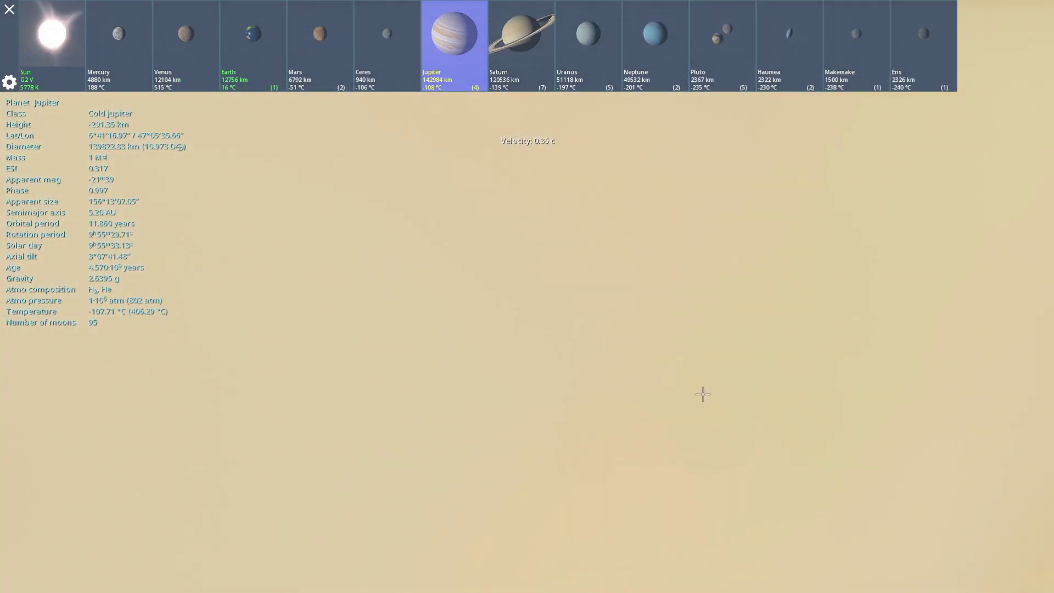
{"action": "mouse_move", "coordinate": [709, 389]}
{"action": "left_mouse_down"}
{"action": "mouse_move", "coordinate": [165, 160]}
{"action": "mouse_move", "coordinate": [33, 247]}
{"action": "left_mouse_up"}
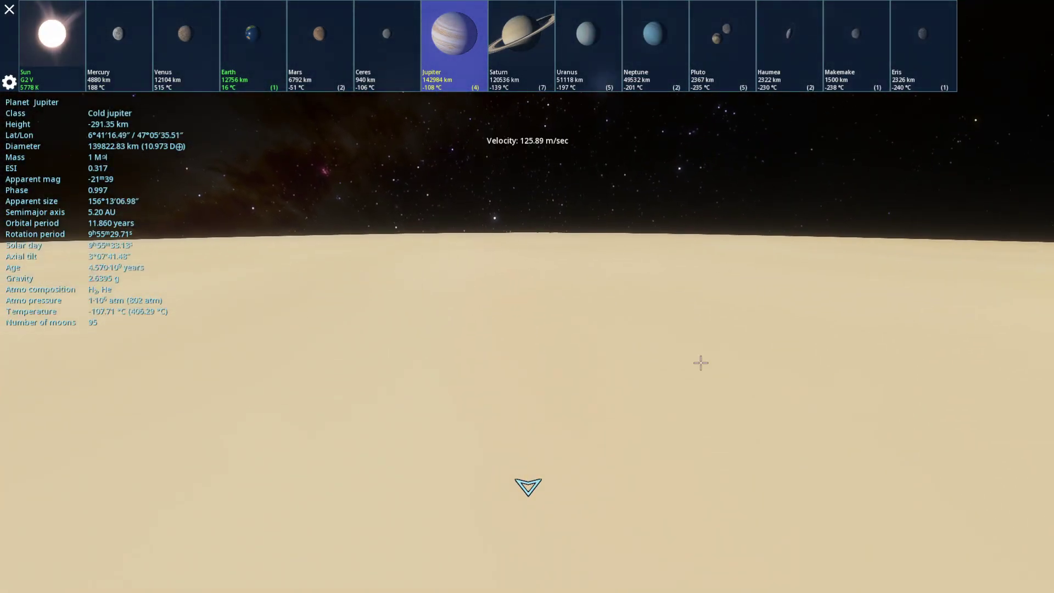
{"action": "left_click_drag", "start_coordinate": [693, 366], "coordinate": [694, 327]}
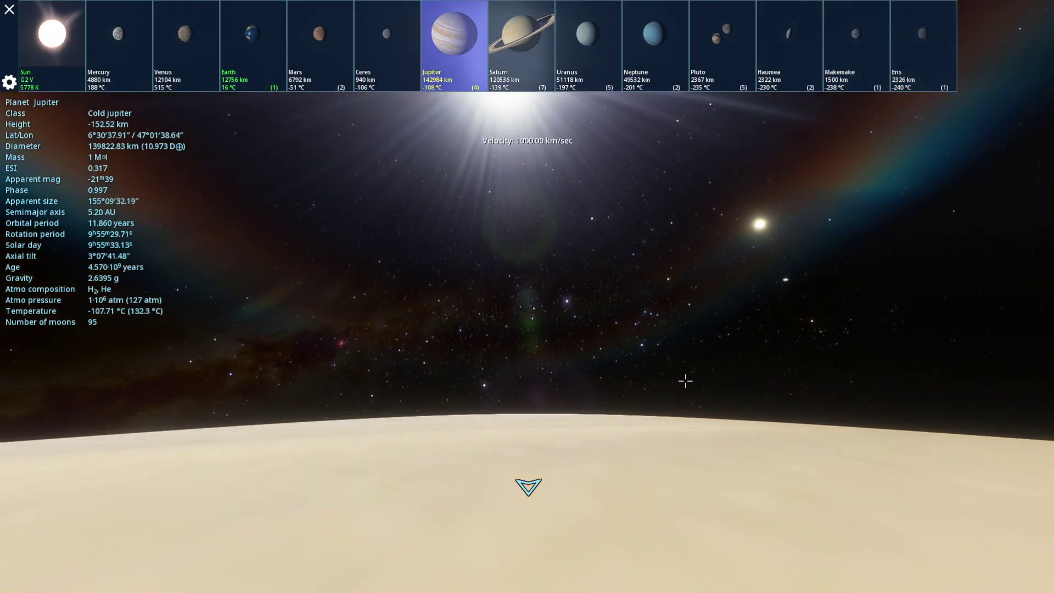
{"action": "key", "text": "s"}
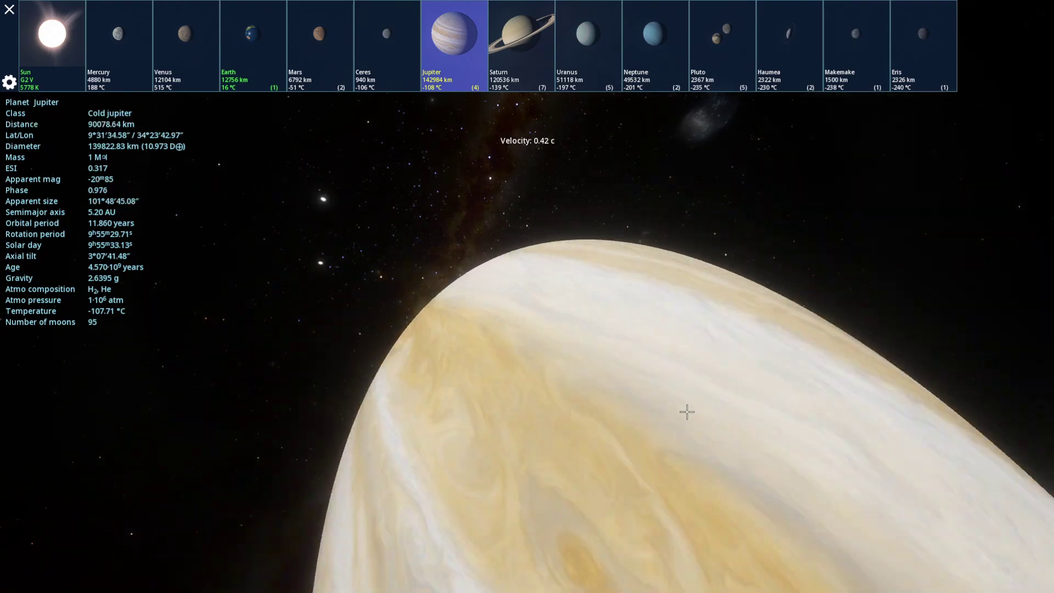
{"action": "left_click_drag", "start_coordinate": [687, 412], "coordinate": [593, 364]}
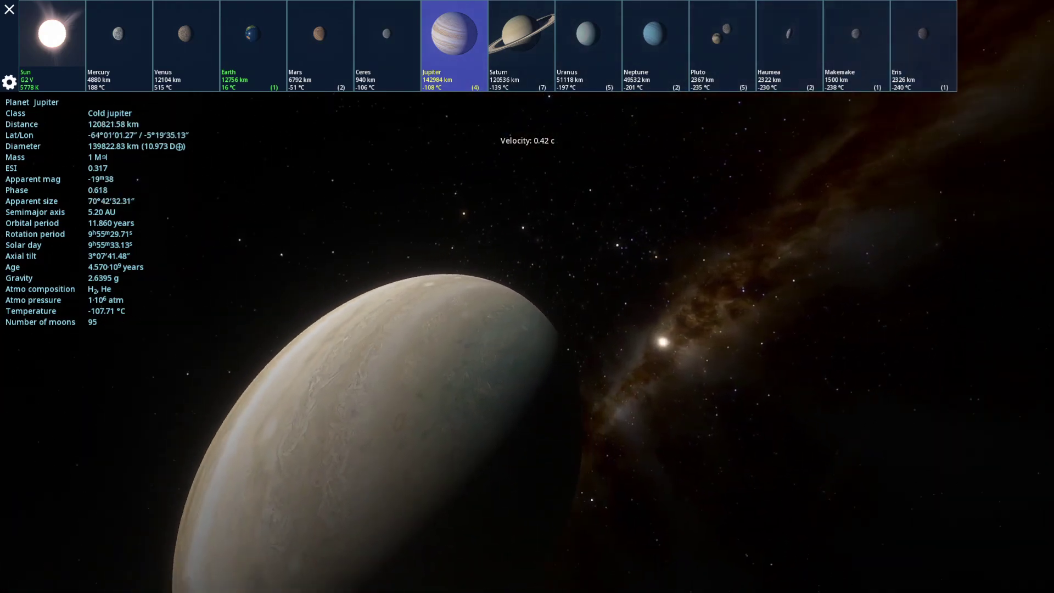
{"action": "key", "text": "w"}
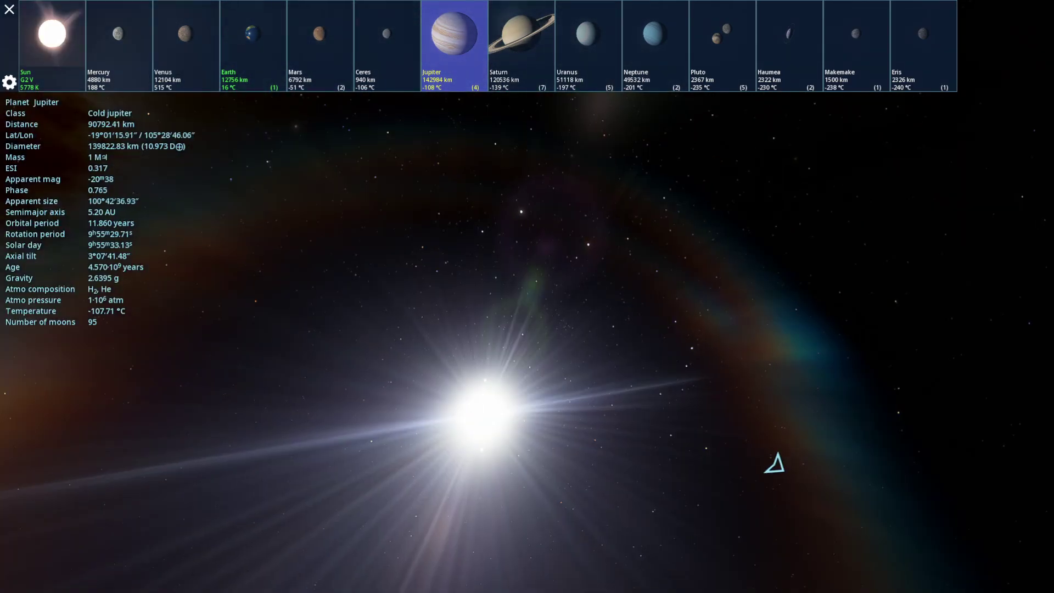
{"action": "mouse_move", "coordinate": [774, 464]}
{"action": "left_mouse_down"}
{"action": "mouse_move", "coordinate": [229, 141]}
{"action": "mouse_move", "coordinate": [433, 50]}
{"action": "left_mouse_up"}
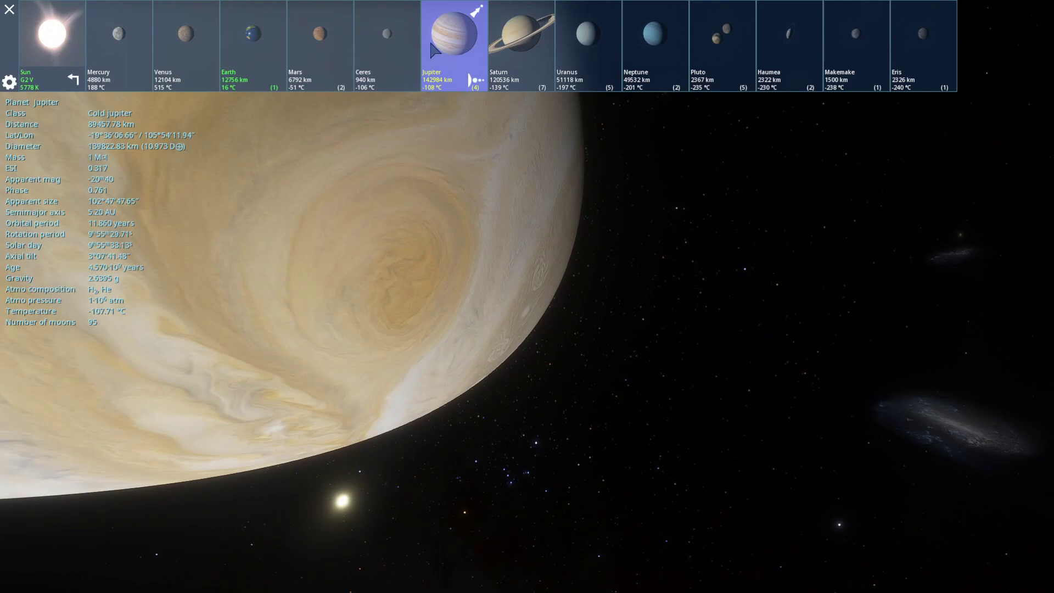
Step: Bring up the list of Jupiter and its moons from the top bar
{"action": "left_click", "coordinate": [476, 81]}
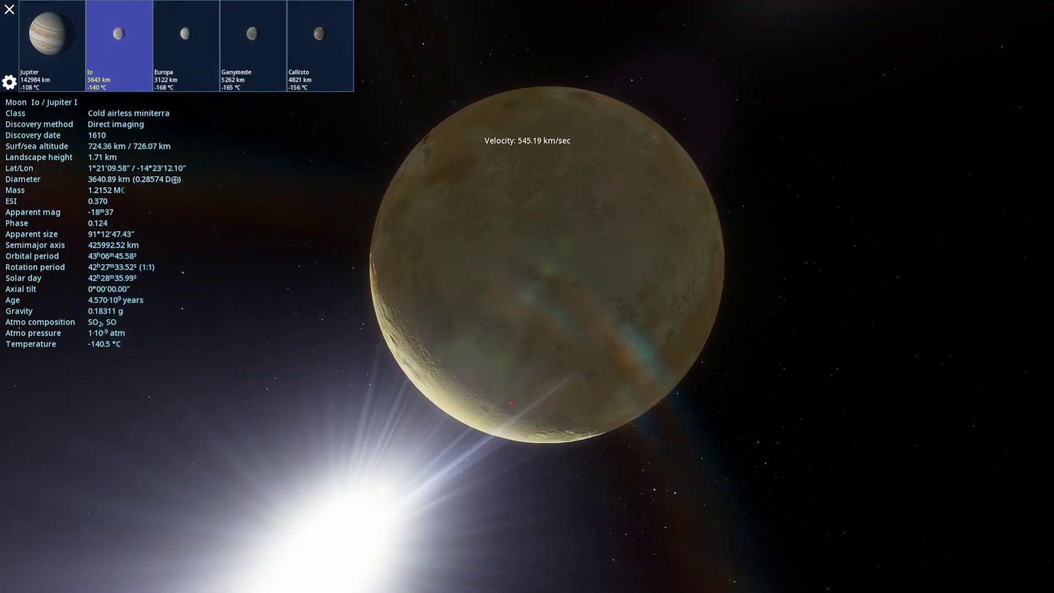
Step: Orbit Io to view another hemisphere and move in close to its surface
{"action": "left_click_drag", "start_coordinate": [709, 364], "coordinate": [577, 354]}
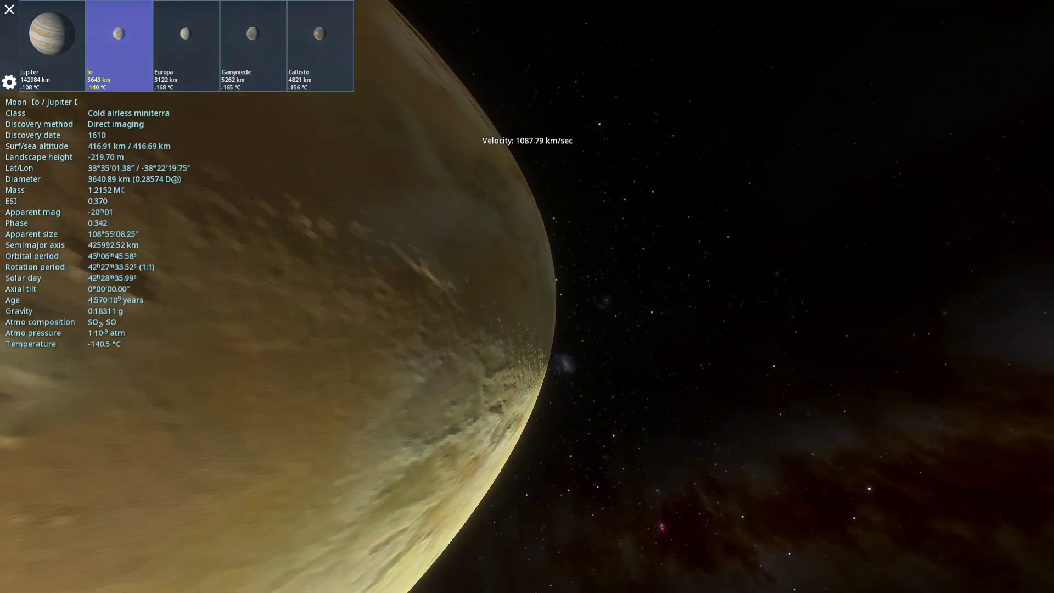
{"action": "key", "text": "g"}
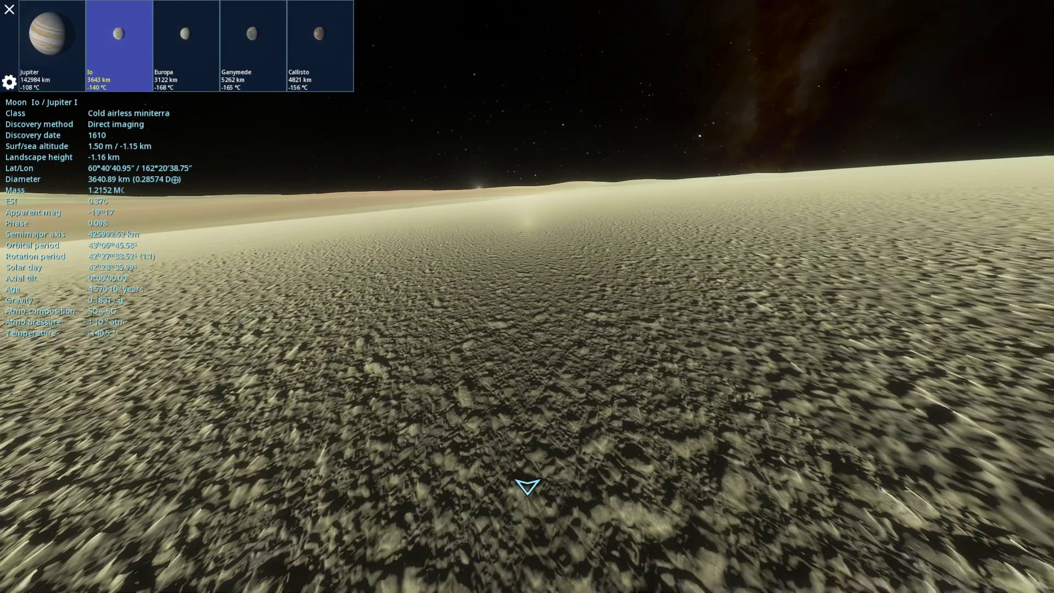
{"action": "scroll", "coordinate": [597, 378], "scroll_direction": "up", "scroll_amount": 2}
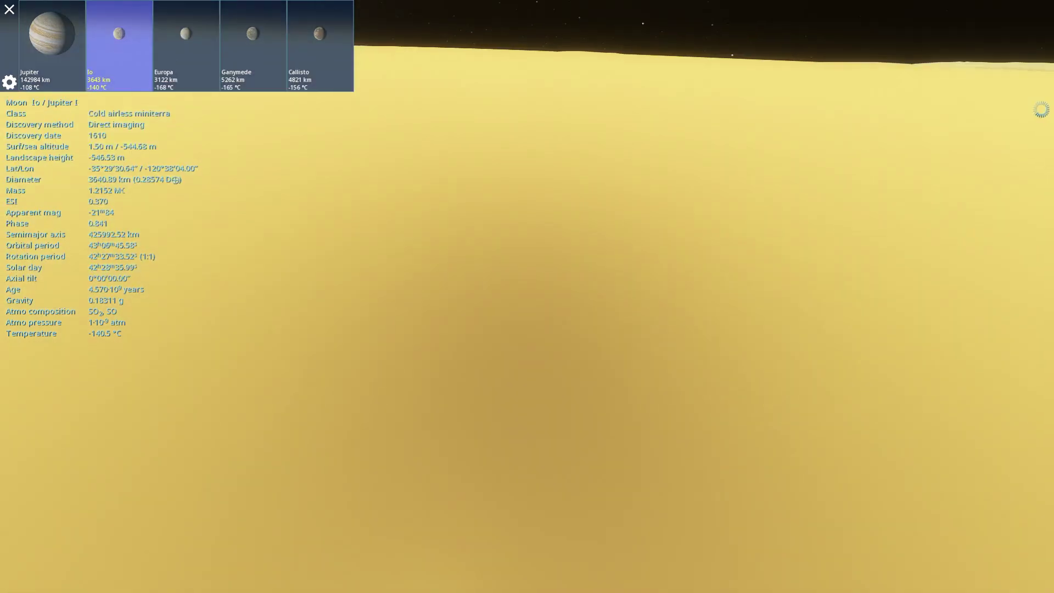
Step: Tilt down at Io's yellow ground, back to the horizon, and glide forward over it
{"action": "left_click_drag", "start_coordinate": [528, 487], "coordinate": [531, 568]}
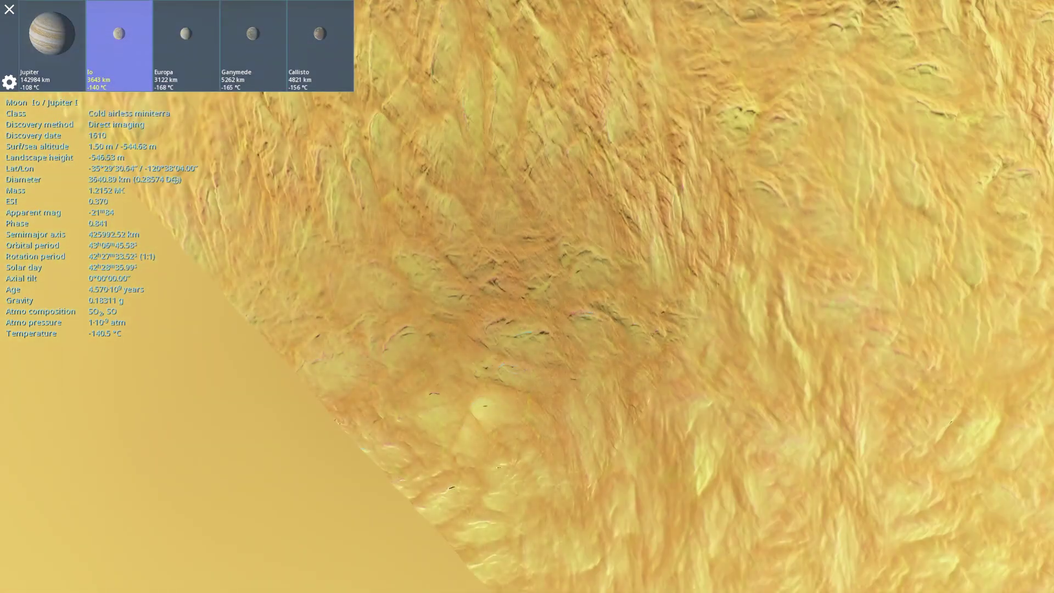
{"action": "left_click_drag", "start_coordinate": [527, 487], "coordinate": [527, 396]}
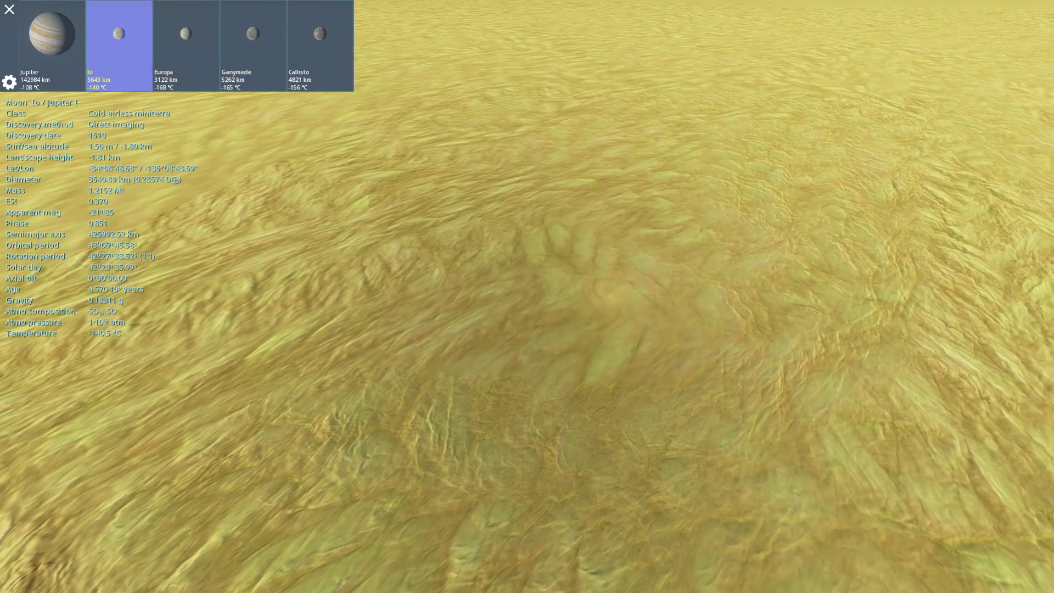
{"action": "key", "text": "w"}
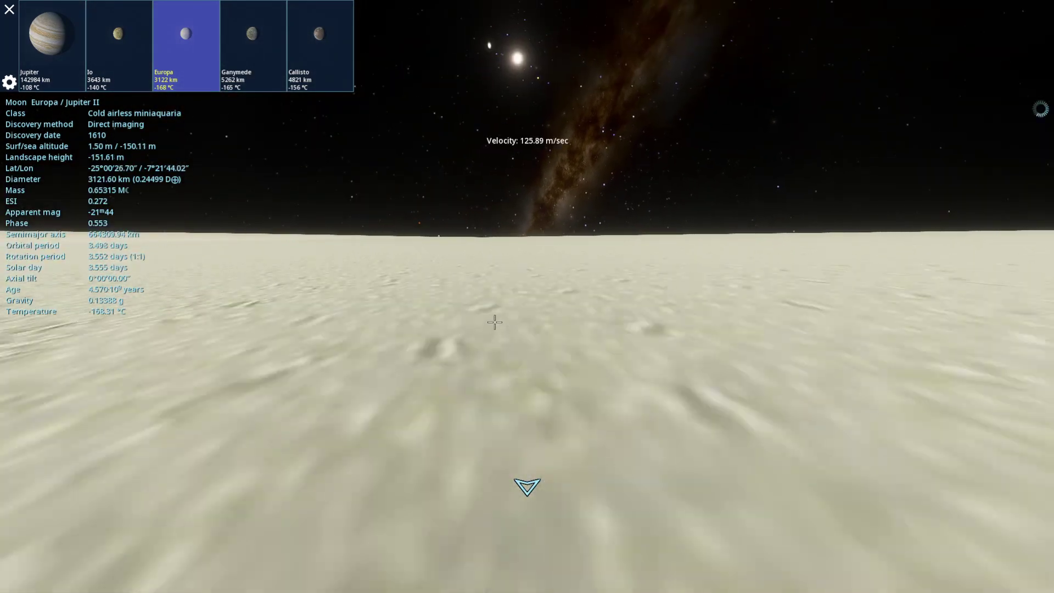
Step: Approach Europa's icy ground and look between it and the star-filled sky
{"action": "mouse_move", "coordinate": [494, 321]}
{"action": "left_mouse_down"}
{"action": "mouse_move", "coordinate": [499, 302]}
{"action": "mouse_move", "coordinate": [519, 354]}
{"action": "left_mouse_up"}
{"action": "scroll", "coordinate": [519, 354], "scroll_direction": "down", "scroll_amount": 3}
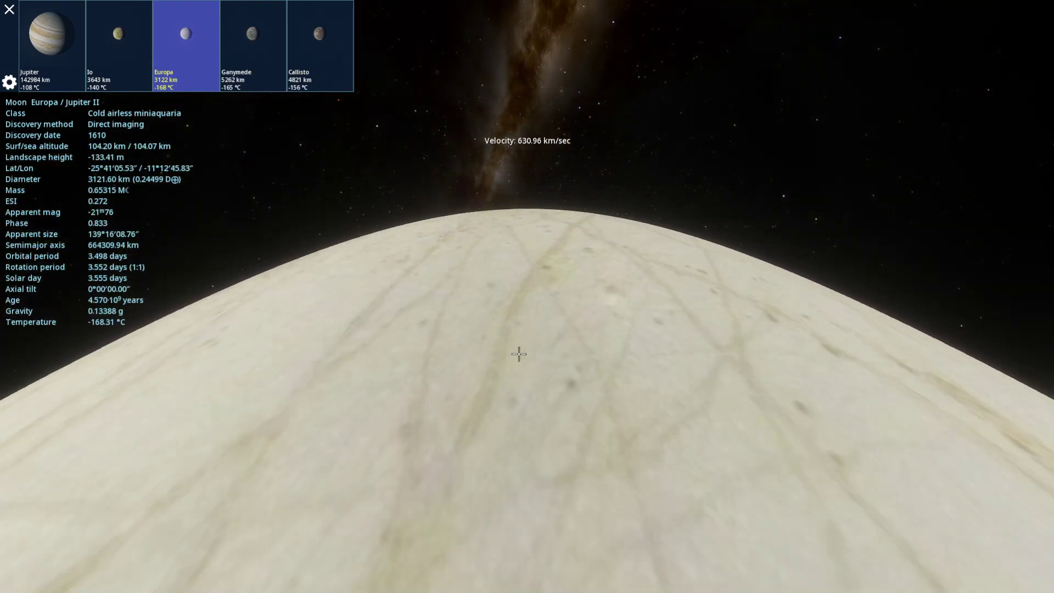
{"action": "scroll", "coordinate": [528, 359], "scroll_direction": "up", "scroll_amount": 5}
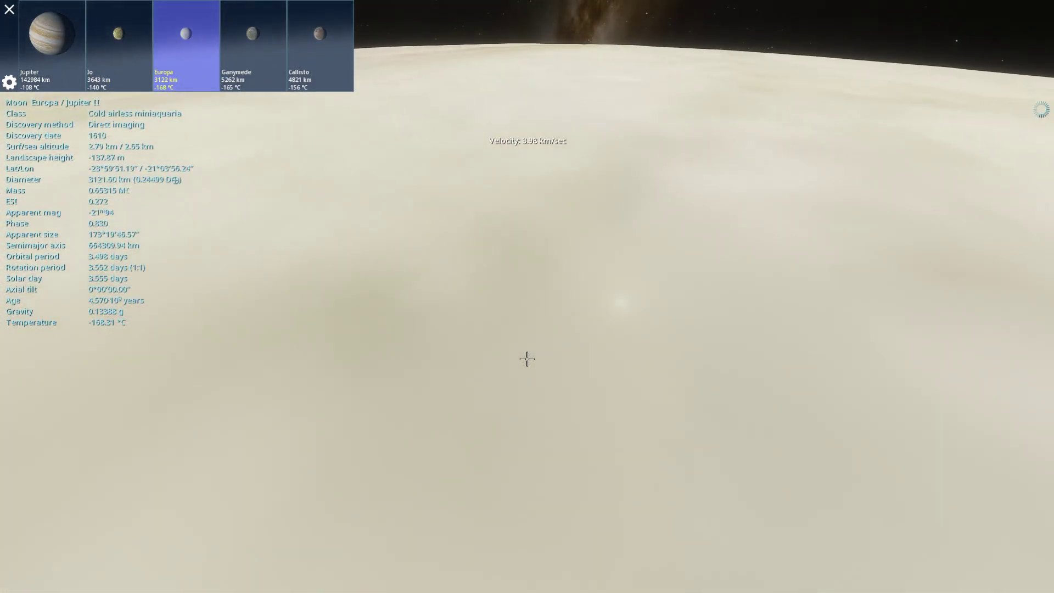
{"action": "scroll", "coordinate": [542, 384], "scroll_direction": "down", "scroll_amount": 2}
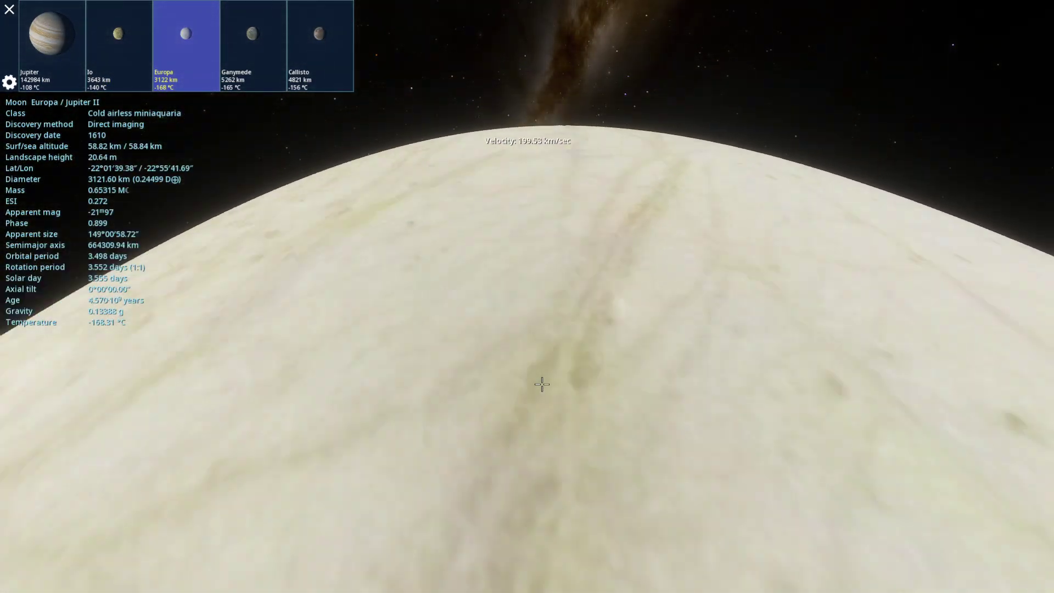
{"action": "key", "text": "w"}
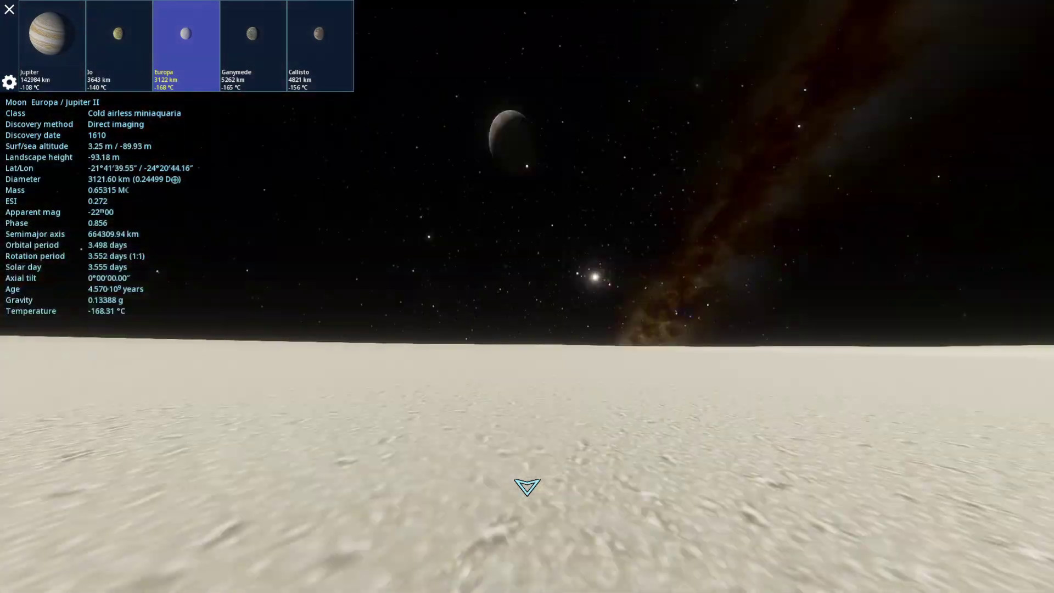
{"action": "left_click_drag", "start_coordinate": [445, 396], "coordinate": [590, 407]}
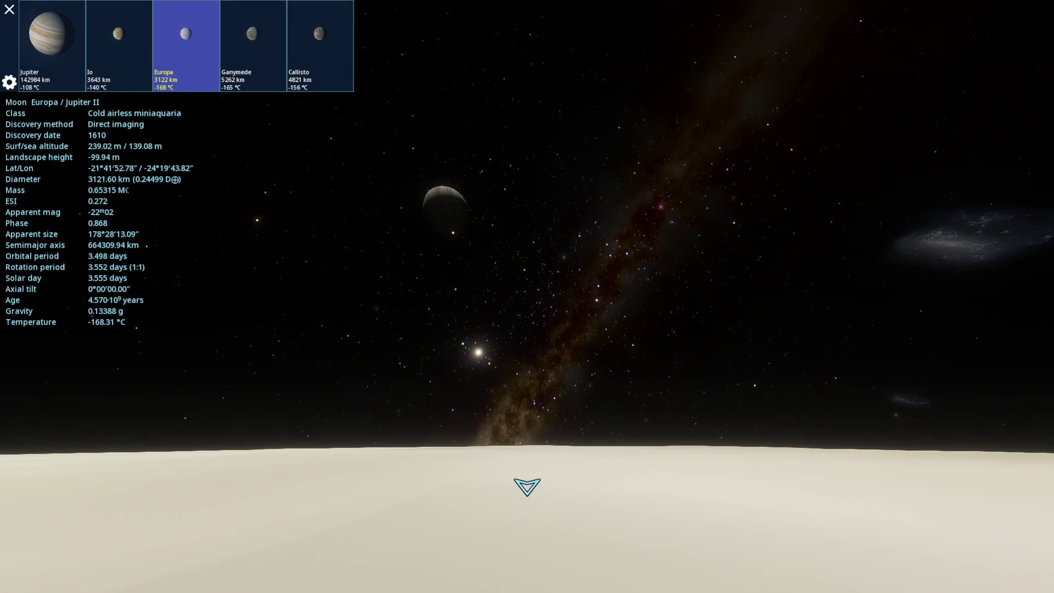
{"action": "left_click_drag", "start_coordinate": [527, 486], "coordinate": [527, 592]}
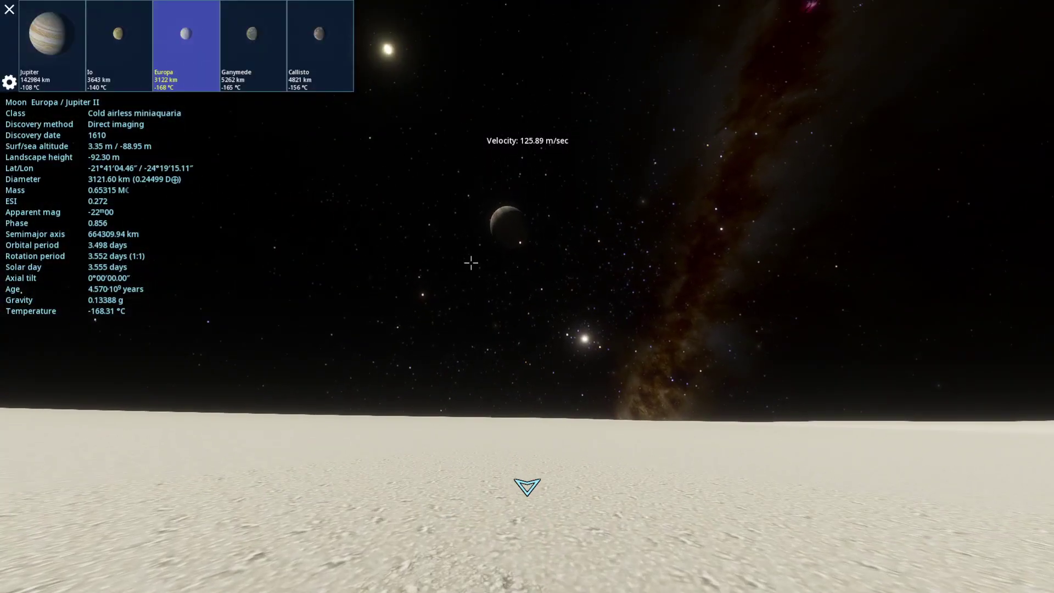
{"action": "left_click_drag", "start_coordinate": [470, 263], "coordinate": [471, 165]}
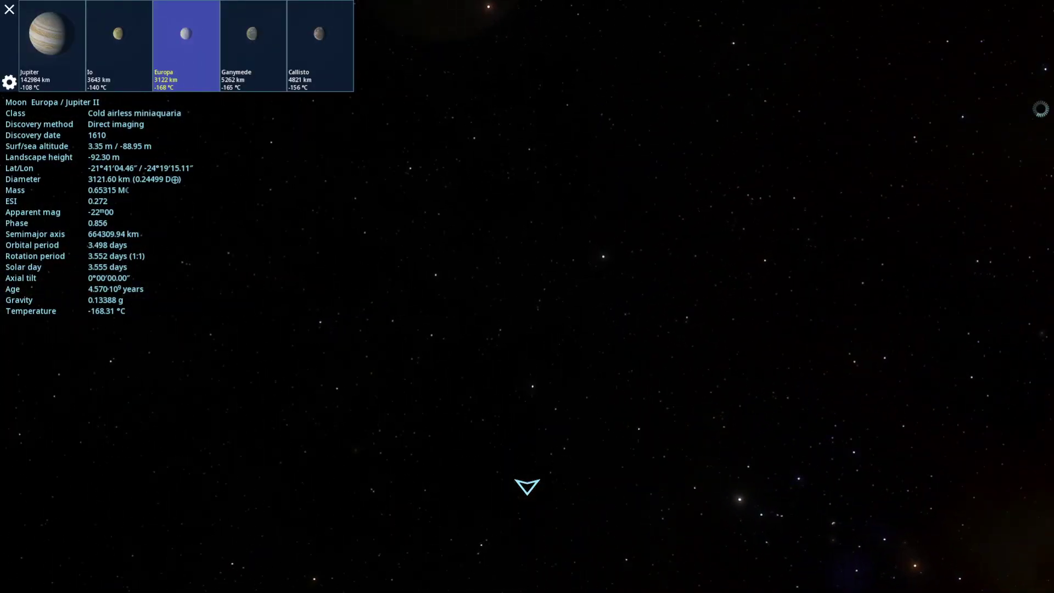
Step: Centre Jupiter's crescent, swing past the Sun, then look straight down at Europa's pitted ice
{"action": "mouse_move", "coordinate": [506, 308]}
{"action": "left_mouse_down"}
{"action": "mouse_move", "coordinate": [593, 423]}
{"action": "mouse_move", "coordinate": [906, 471]}
{"action": "left_mouse_up"}
{"action": "scroll", "coordinate": [602, 430], "scroll_direction": "up", "scroll_amount": 2}
{"action": "scroll", "coordinate": [679, 263], "scroll_direction": "up", "scroll_amount": 3}
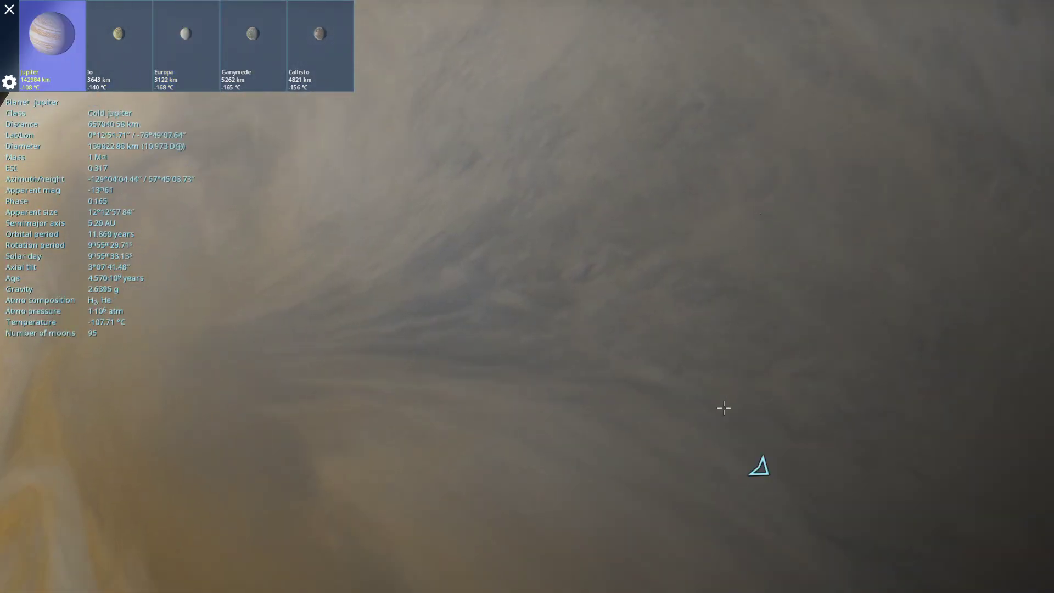
{"action": "scroll", "coordinate": [723, 420], "scroll_direction": "down", "scroll_amount": 3}
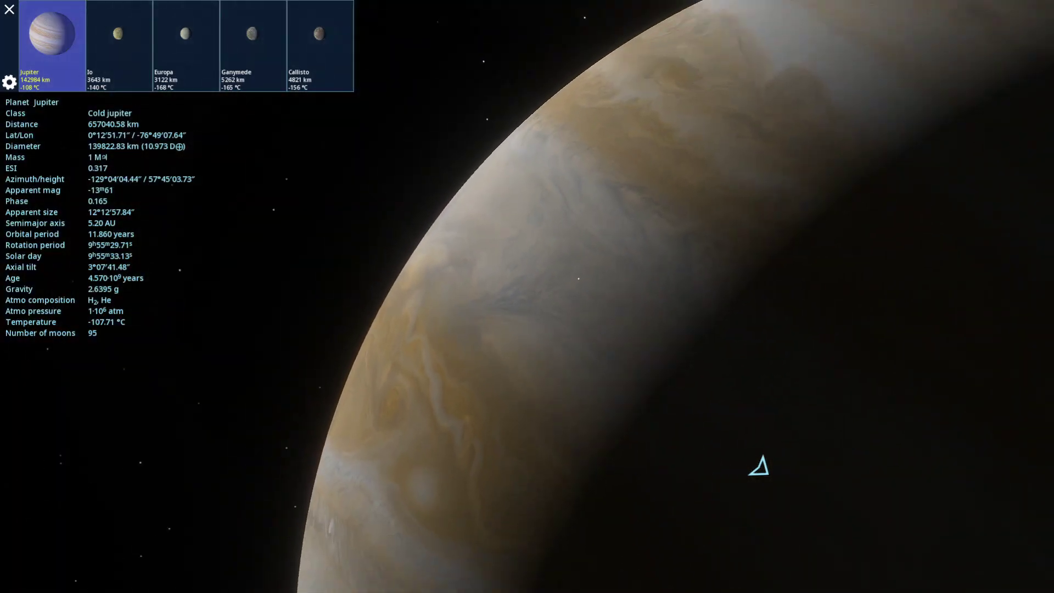
{"action": "scroll", "coordinate": [759, 466], "scroll_direction": "down", "scroll_amount": 3}
{"action": "left_click_drag", "start_coordinate": [759, 467], "coordinate": [577, 413]}
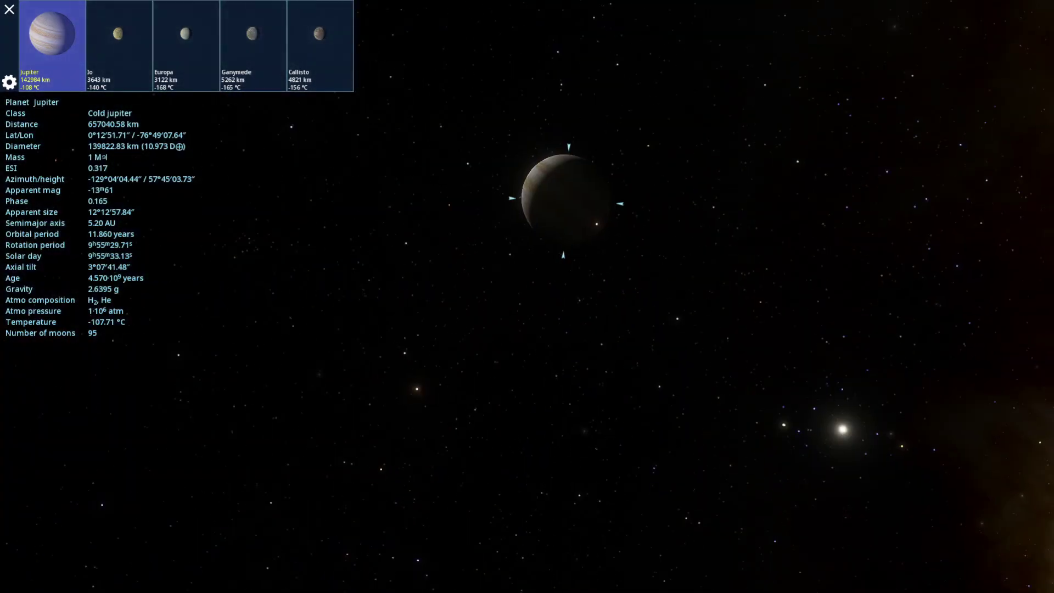
{"action": "left_click_drag", "start_coordinate": [709, 280], "coordinate": [709, 34]}
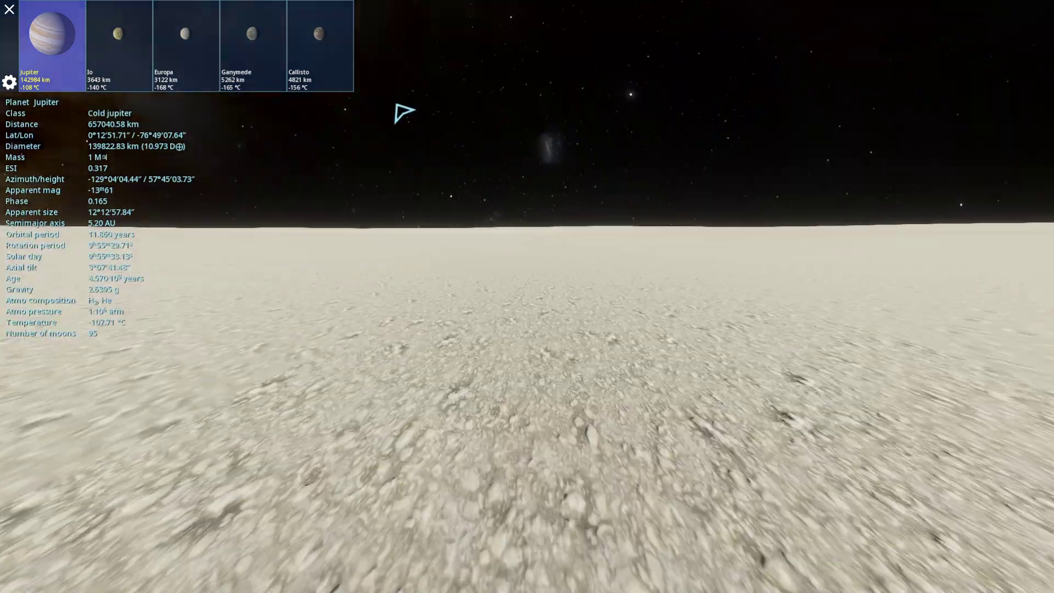
{"action": "left_click_drag", "start_coordinate": [652, 75], "coordinate": [536, 17]}
{"action": "mouse_move", "coordinate": [458, 110]}
{"action": "left_mouse_down"}
{"action": "mouse_move", "coordinate": [400, 480]}
{"action": "mouse_move", "coordinate": [483, 486]}
{"action": "left_mouse_up"}
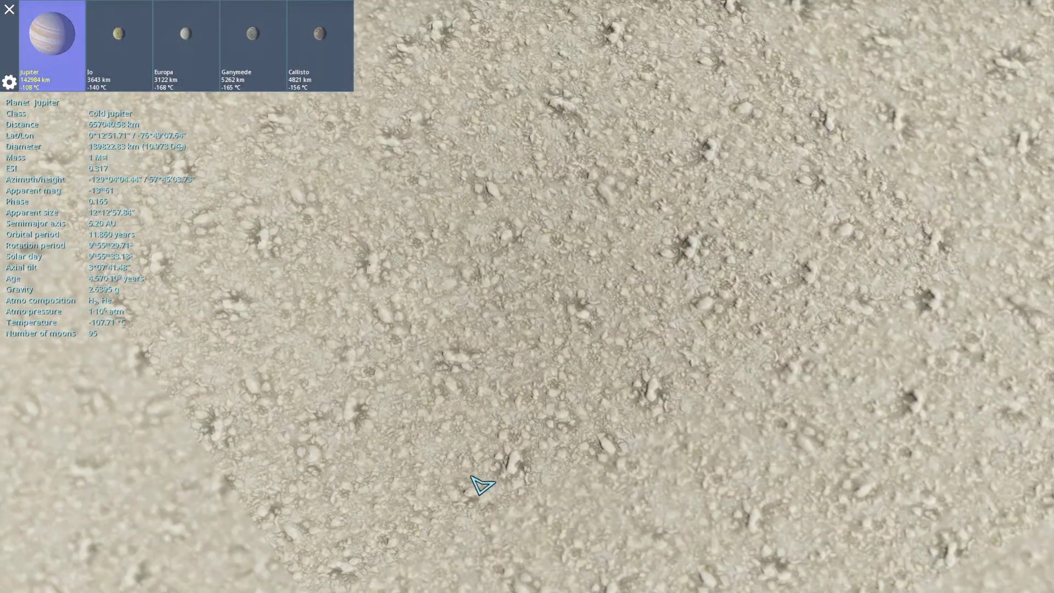
{"action": "scroll", "coordinate": [483, 486], "scroll_direction": "up", "scroll_amount": 10}
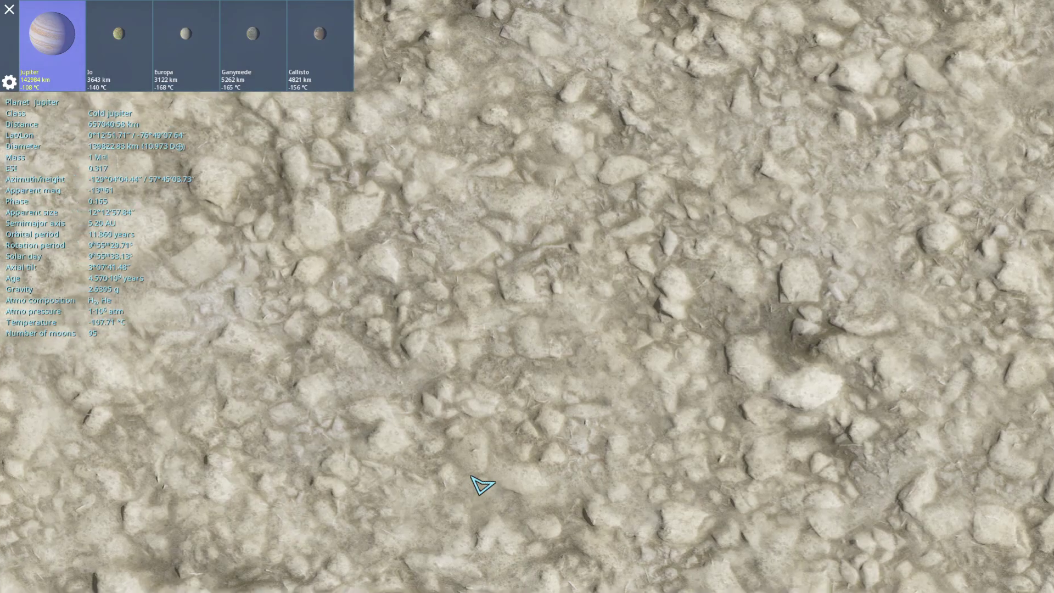
{"action": "scroll", "coordinate": [483, 486], "scroll_direction": "up", "scroll_amount": 3}
{"action": "scroll", "coordinate": [483, 487], "scroll_direction": "up", "scroll_amount": 3}
{"action": "scroll", "coordinate": [484, 486], "scroll_direction": "up", "scroll_amount": 3}
{"action": "scroll", "coordinate": [482, 486], "scroll_direction": "up", "scroll_amount": 3}
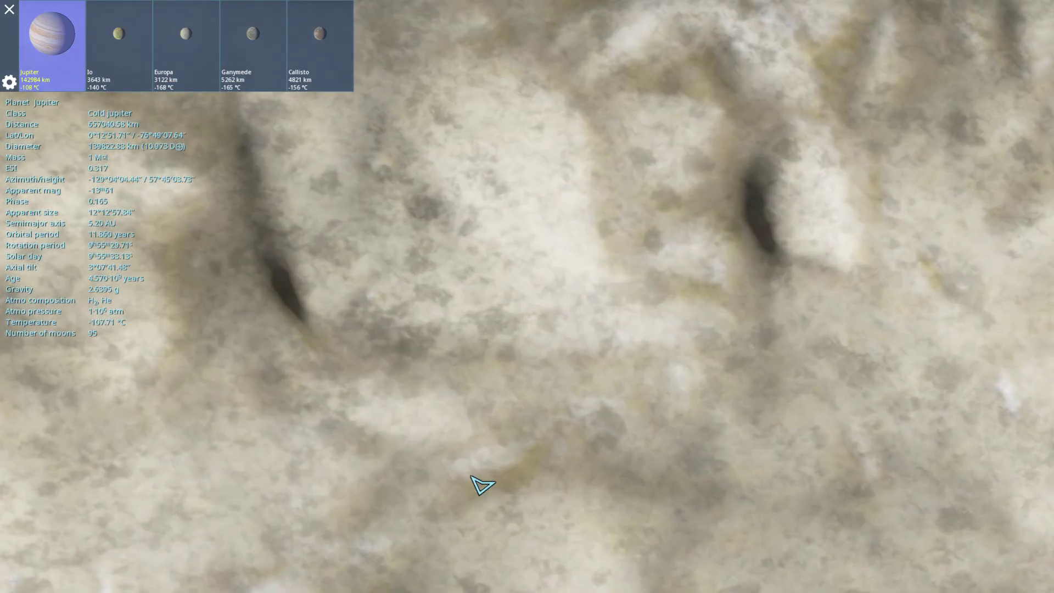
{"action": "scroll", "coordinate": [483, 487], "scroll_direction": "up", "scroll_amount": 3}
{"action": "scroll", "coordinate": [483, 486], "scroll_direction": "up", "scroll_amount": 2}
{"action": "scroll", "coordinate": [483, 486], "scroll_direction": "up", "scroll_amount": 2}
{"action": "scroll", "coordinate": [483, 486], "scroll_direction": "up", "scroll_amount": 3}
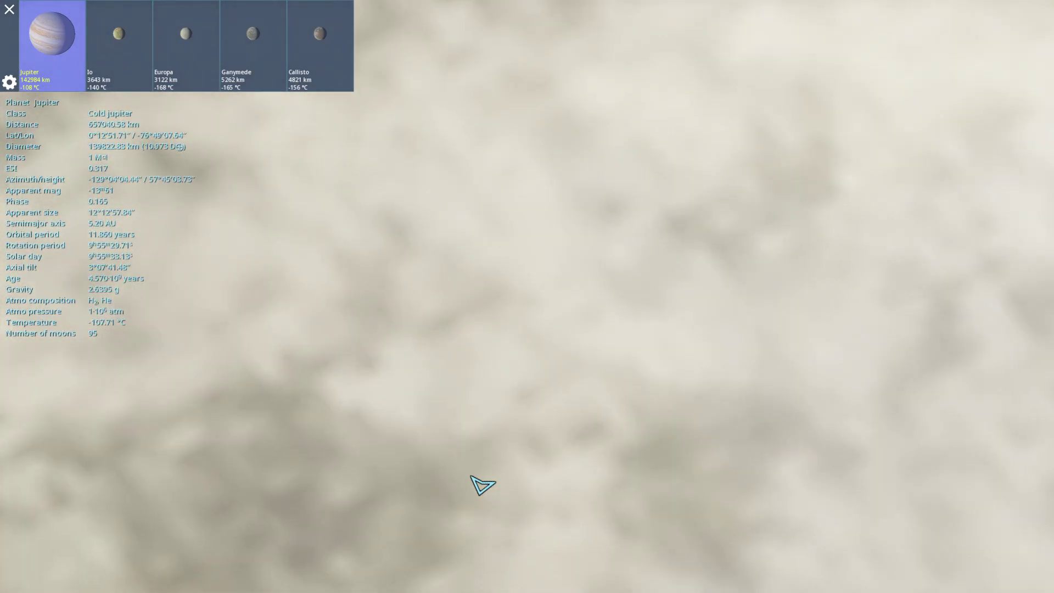
{"action": "scroll", "coordinate": [483, 486], "scroll_direction": "up", "scroll_amount": 2}
{"action": "scroll", "coordinate": [483, 487], "scroll_direction": "up", "scroll_amount": 2}
{"action": "scroll", "coordinate": [482, 486], "scroll_direction": "up", "scroll_amount": 2}
{"action": "scroll", "coordinate": [483, 486], "scroll_direction": "up", "scroll_amount": 2}
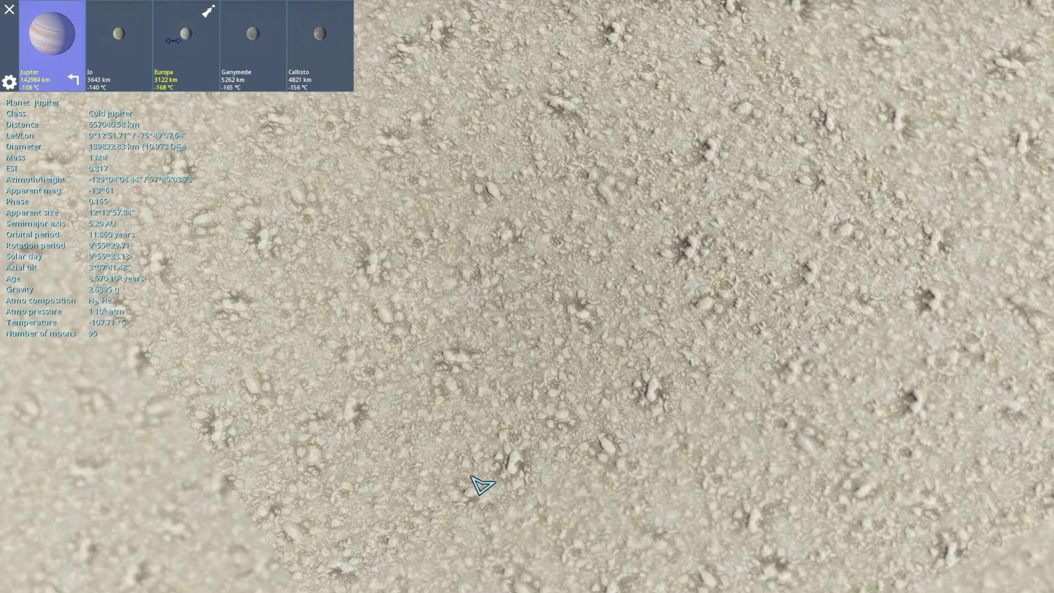
Step: Level on Europa's horizon and fly forward, steering between its lit limb, surface and the Milky Way
{"action": "left_click", "coordinate": [209, 12]}
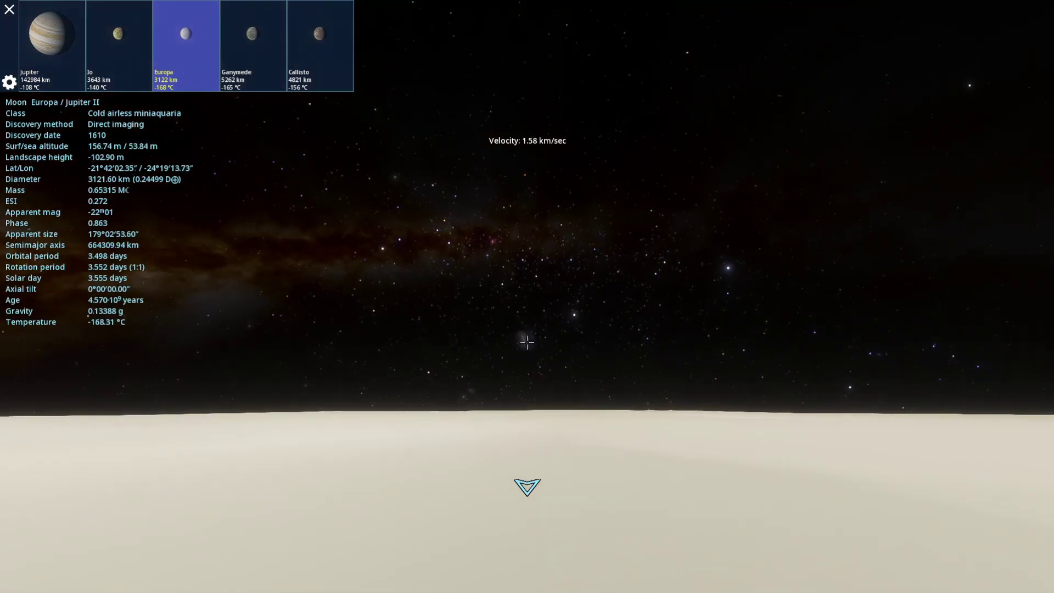
{"action": "key", "text": "w"}
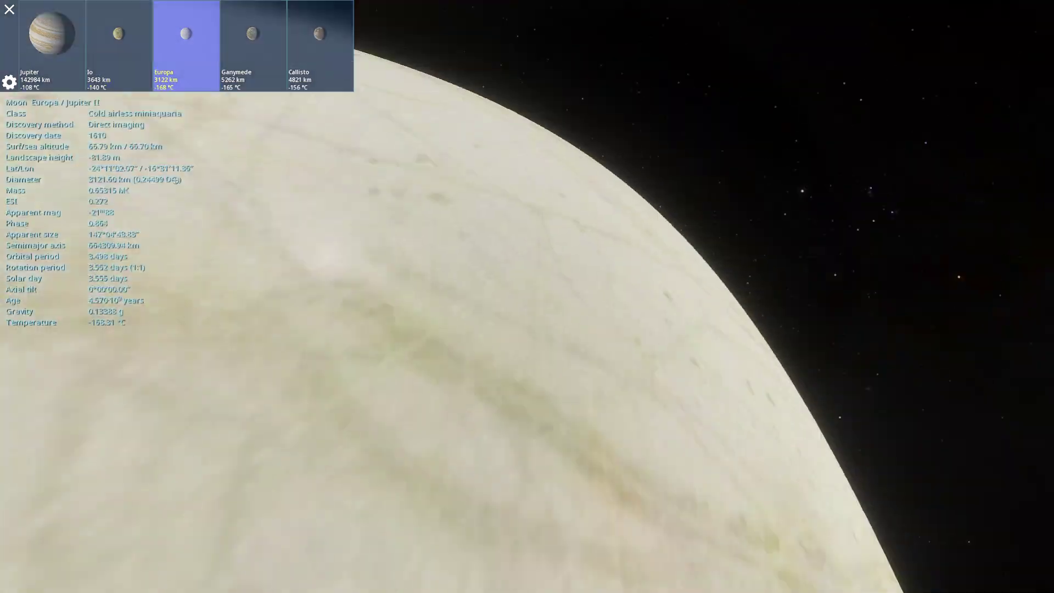
{"action": "mouse_move", "coordinate": [547, 486]}
{"action": "left_mouse_down"}
{"action": "mouse_move", "coordinate": [1000, 223]}
{"action": "mouse_move", "coordinate": [589, 485]}
{"action": "left_mouse_up"}
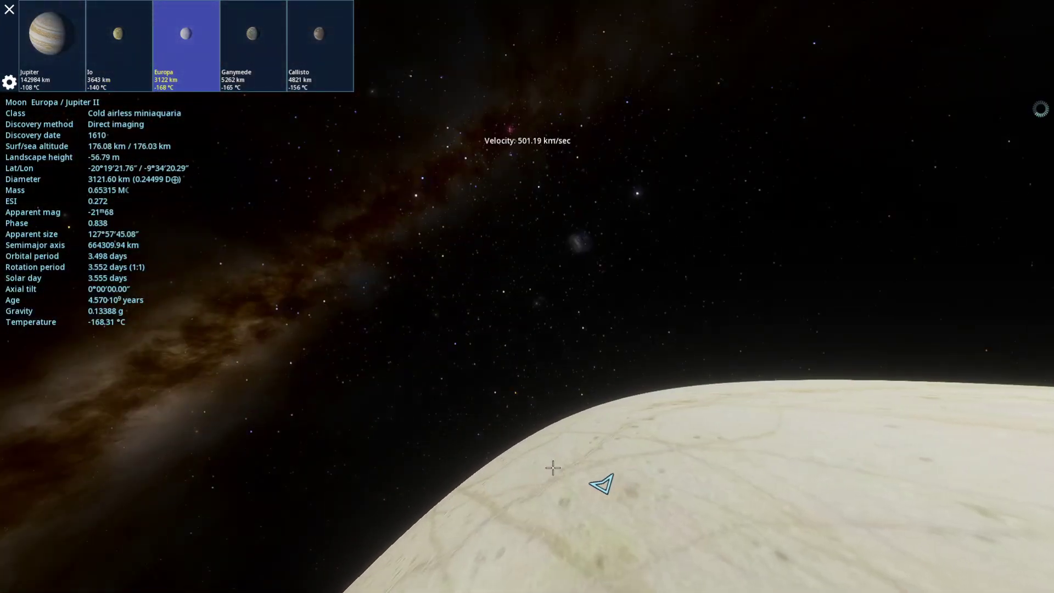
{"action": "left_click_drag", "start_coordinate": [553, 445], "coordinate": [289, 371]}
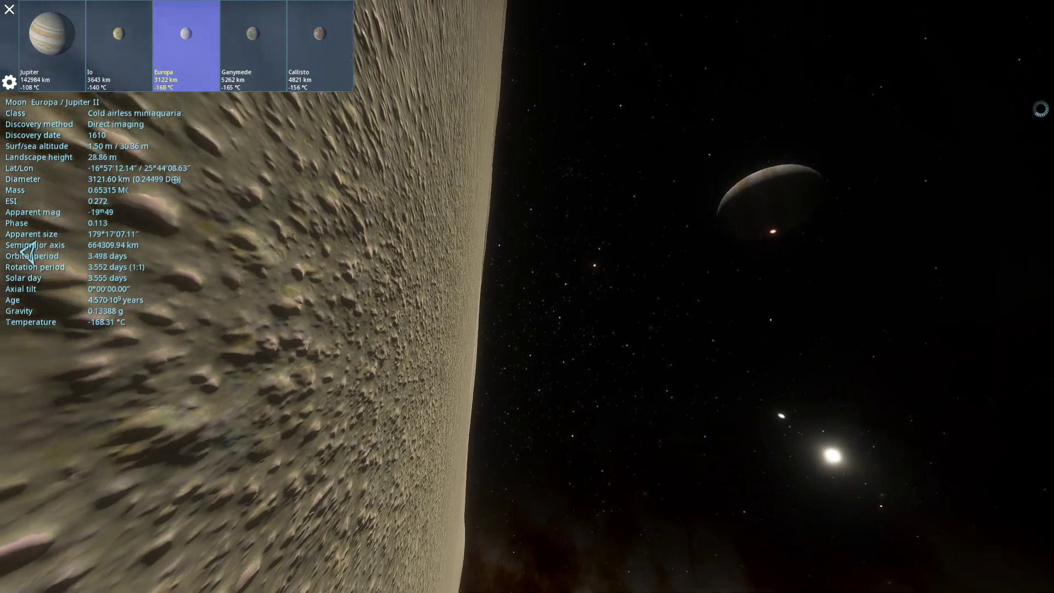
{"action": "mouse_move", "coordinate": [29, 254]}
{"action": "left_mouse_down"}
{"action": "mouse_move", "coordinate": [40, 360]}
{"action": "mouse_move", "coordinate": [159, 436]}
{"action": "mouse_move", "coordinate": [388, 481]}
{"action": "mouse_move", "coordinate": [527, 487]}
{"action": "left_mouse_up"}
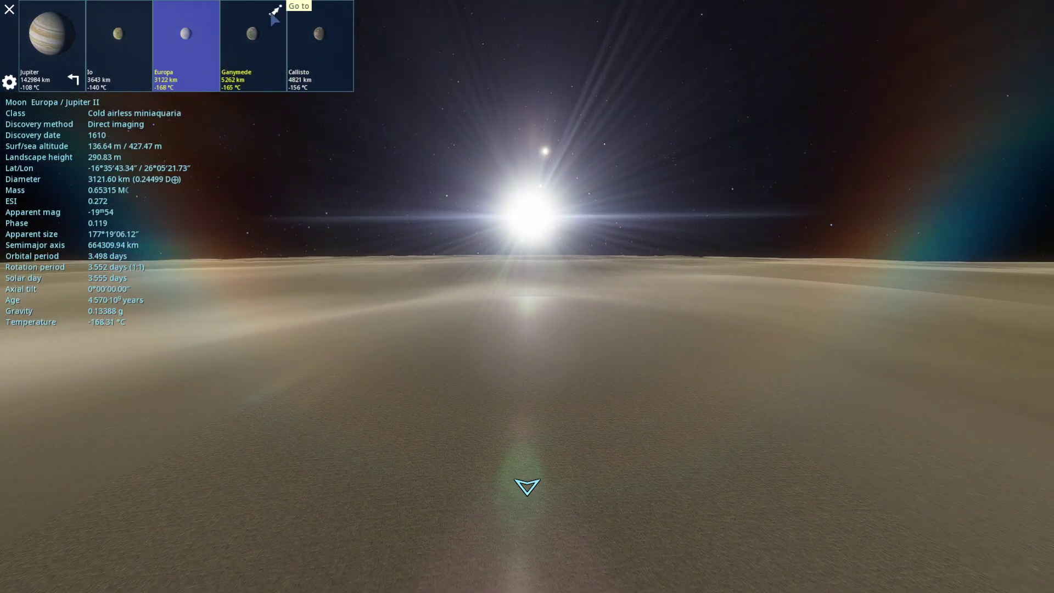
Step: Travel to Ganymede via its moon card, turning and swinging lower as it nears
{"action": "left_click", "coordinate": [275, 14]}
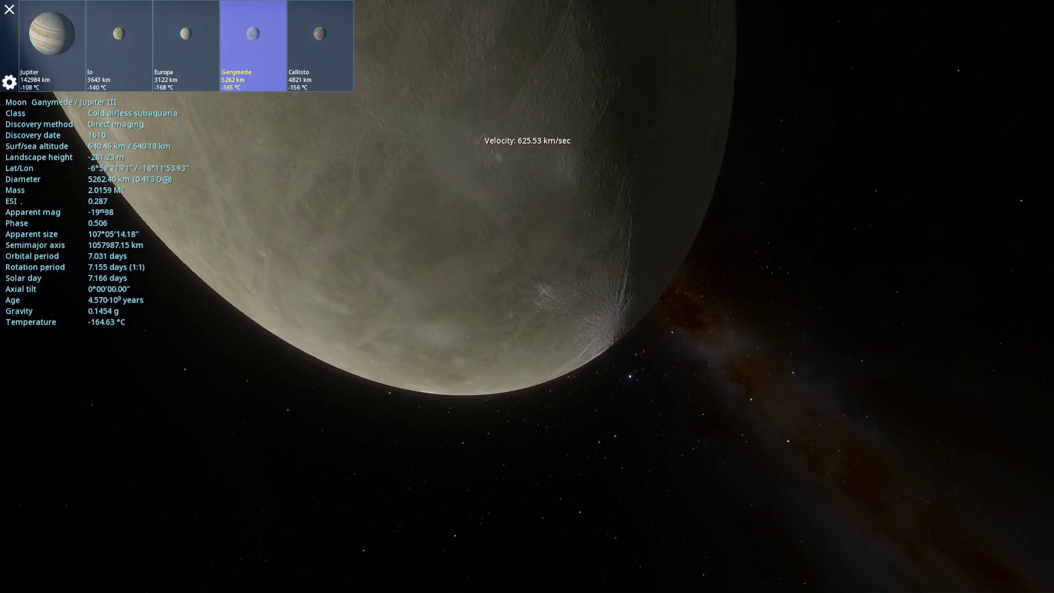
{"action": "left_click_drag", "start_coordinate": [692, 319], "coordinate": [424, 112]}
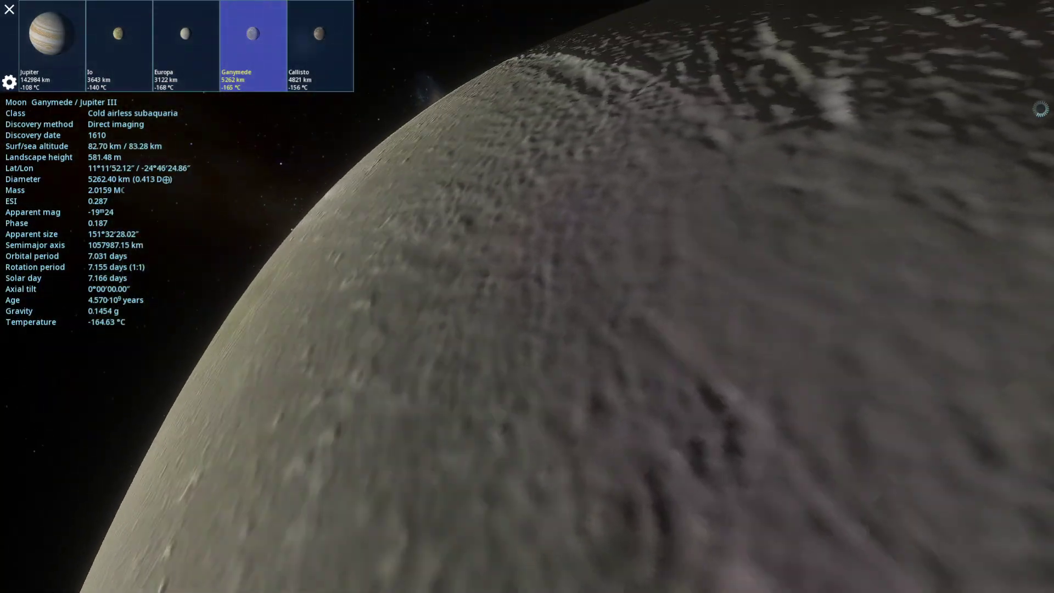
{"action": "left_click_drag", "start_coordinate": [424, 111], "coordinate": [1040, 107]}
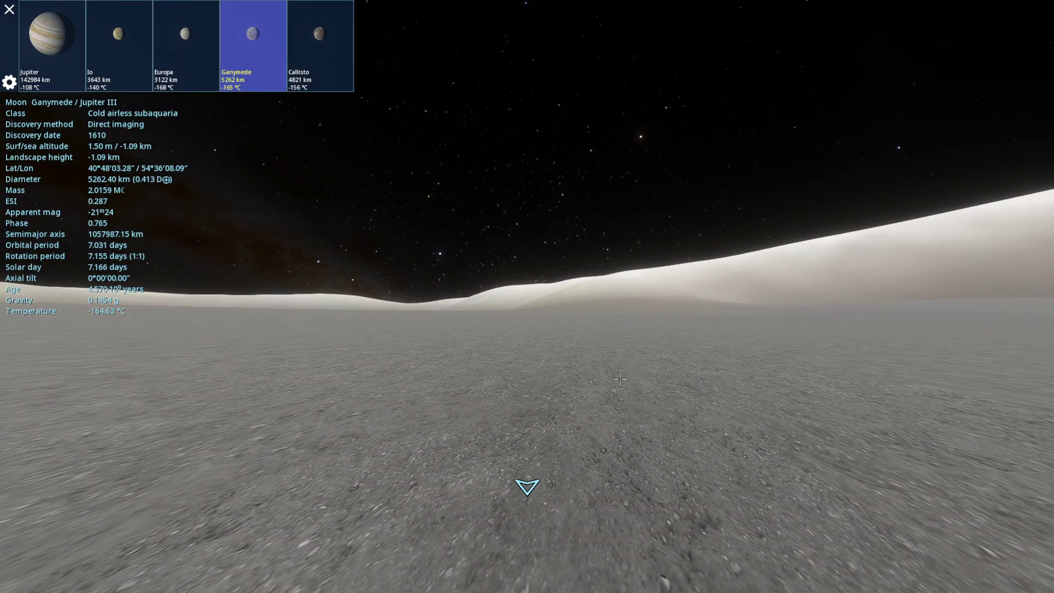
Step: Fly forward over Ganymede toward Jupiter and the Sun, then climb high to look down on it
{"action": "left_click_drag", "start_coordinate": [619, 361], "coordinate": [494, 362]}
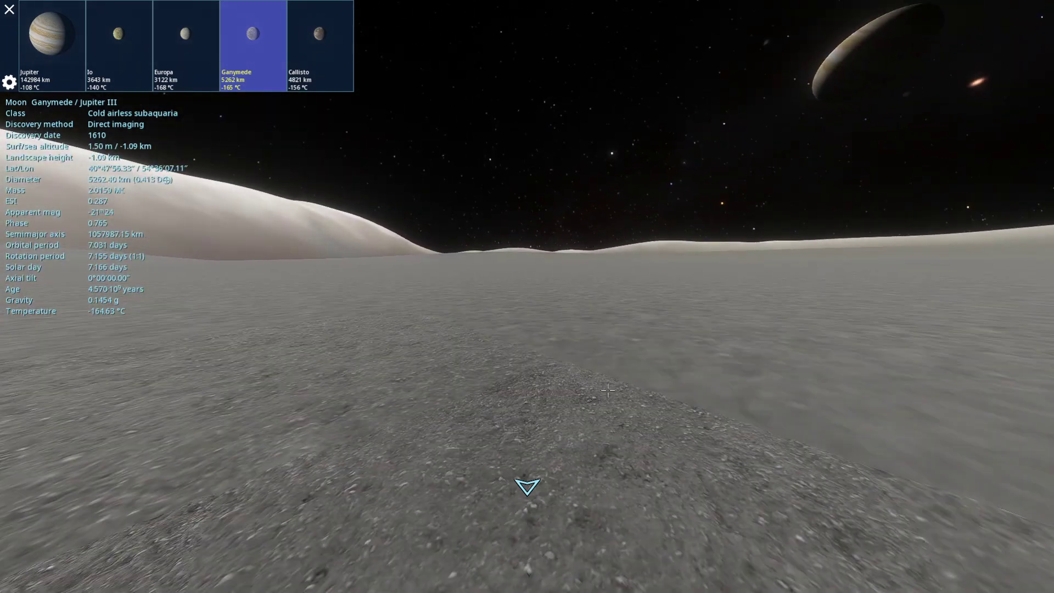
{"action": "key", "text": "w"}
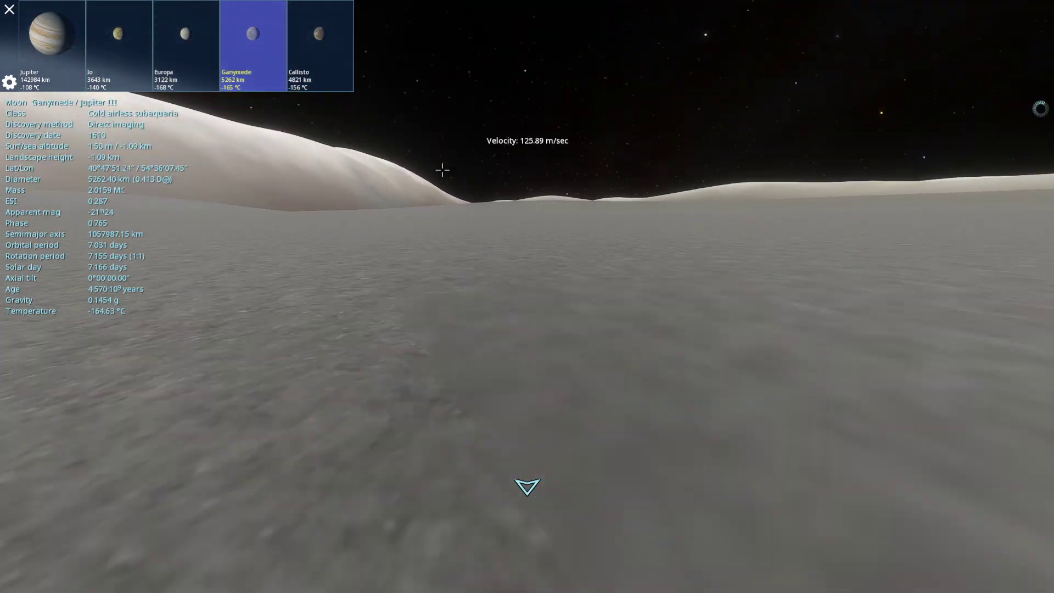
{"action": "left_click_drag", "start_coordinate": [442, 170], "coordinate": [420, 177]}
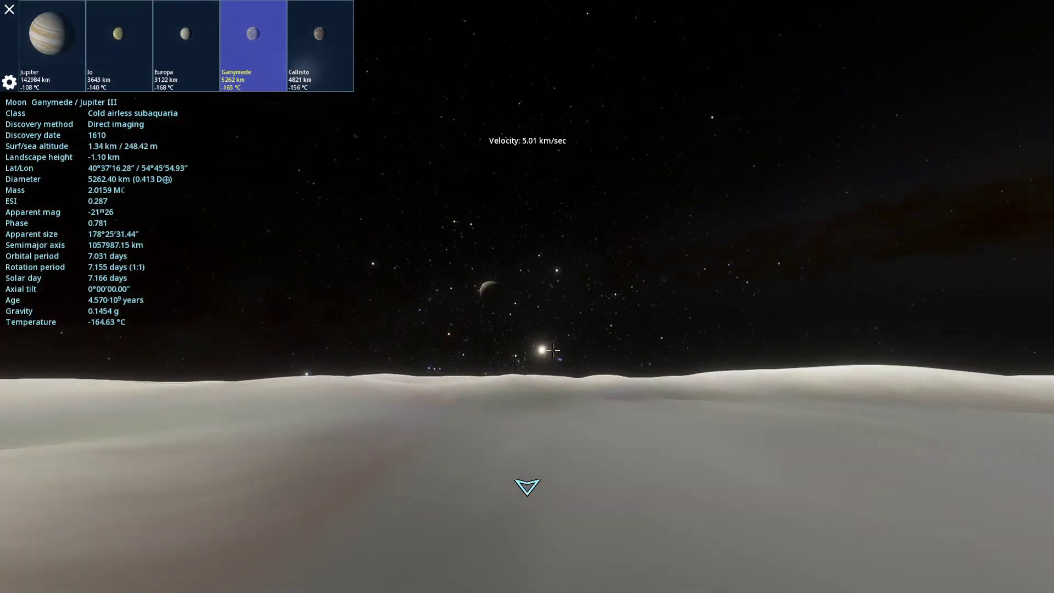
{"action": "left_click_drag", "start_coordinate": [554, 351], "coordinate": [554, 272]}
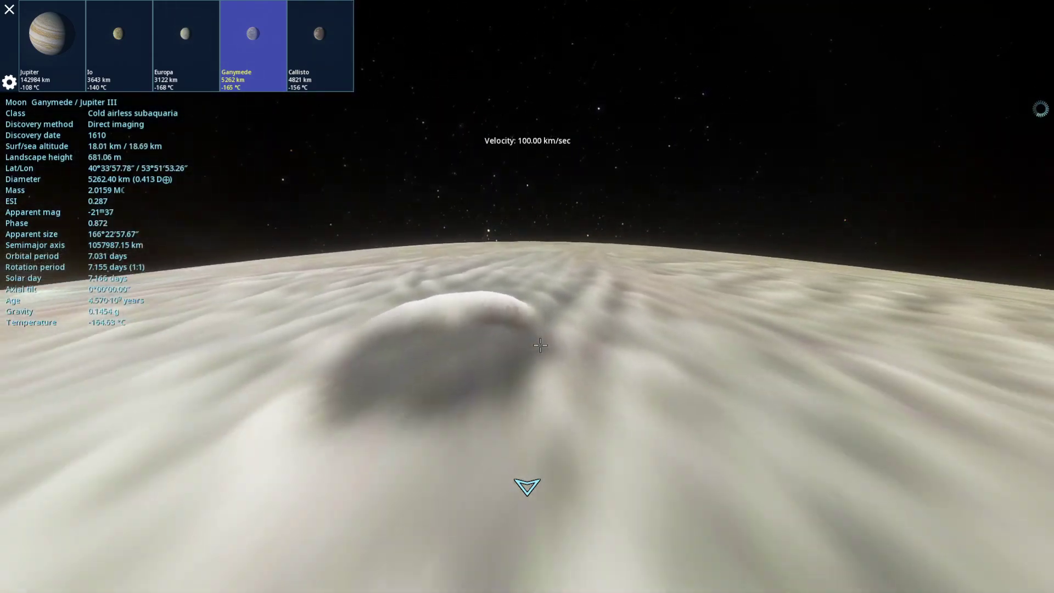
{"action": "mouse_move", "coordinate": [539, 345]}
{"action": "left_mouse_down"}
{"action": "mouse_move", "coordinate": [635, 351]}
{"action": "mouse_move", "coordinate": [553, 288]}
{"action": "left_mouse_up"}
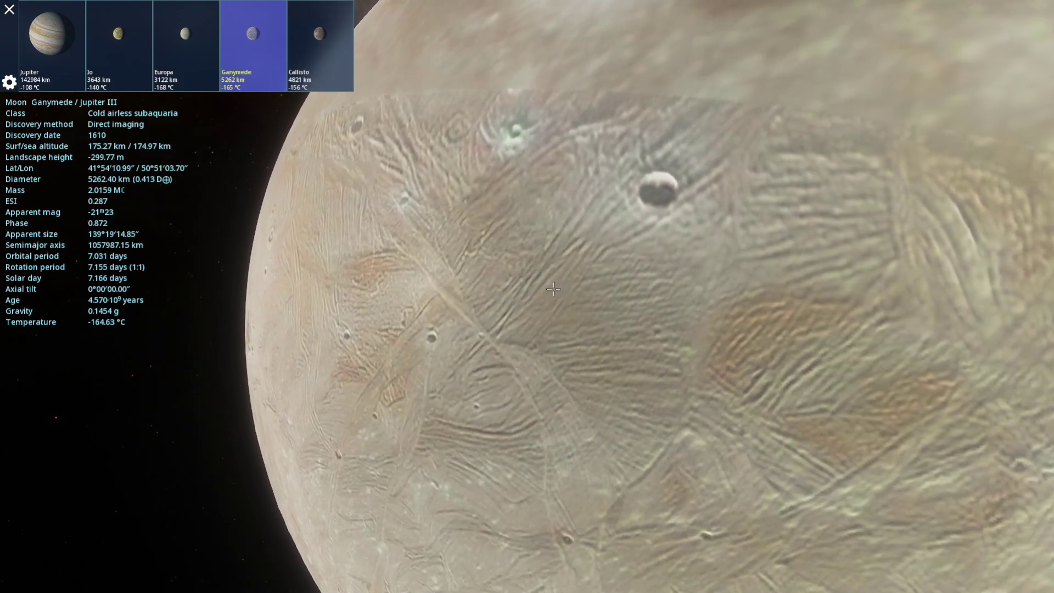
{"action": "scroll", "coordinate": [553, 289], "scroll_direction": "up", "scroll_amount": 10}
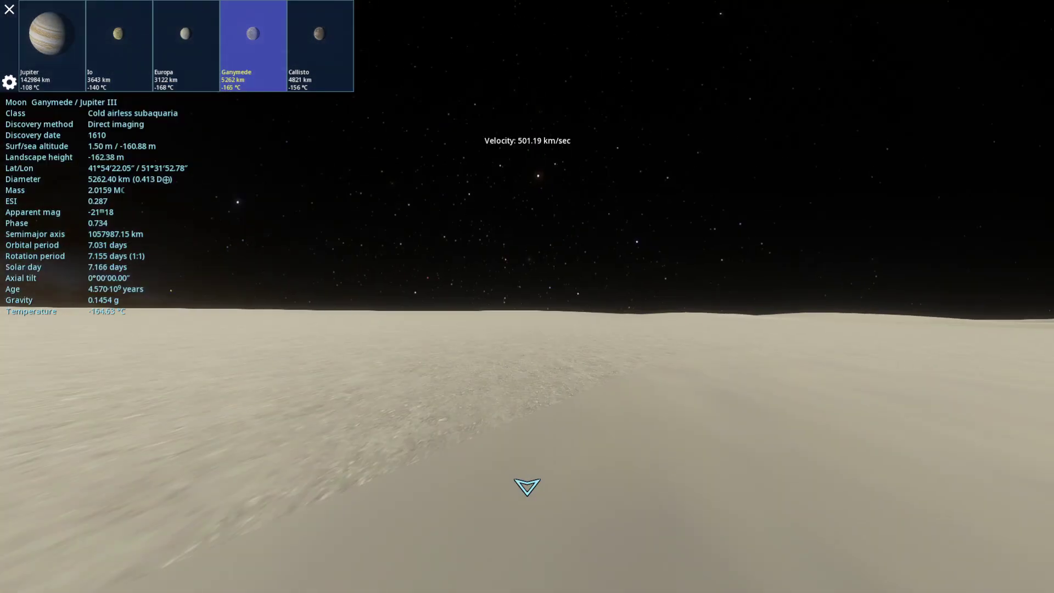
Step: Study Ganymede's rocky ground, swing to the horizon and descend back over it
{"action": "left_click_drag", "start_coordinate": [530, 485], "coordinate": [580, 280]}
{"action": "scroll", "coordinate": [301, 166], "scroll_direction": "down", "scroll_amount": 5}
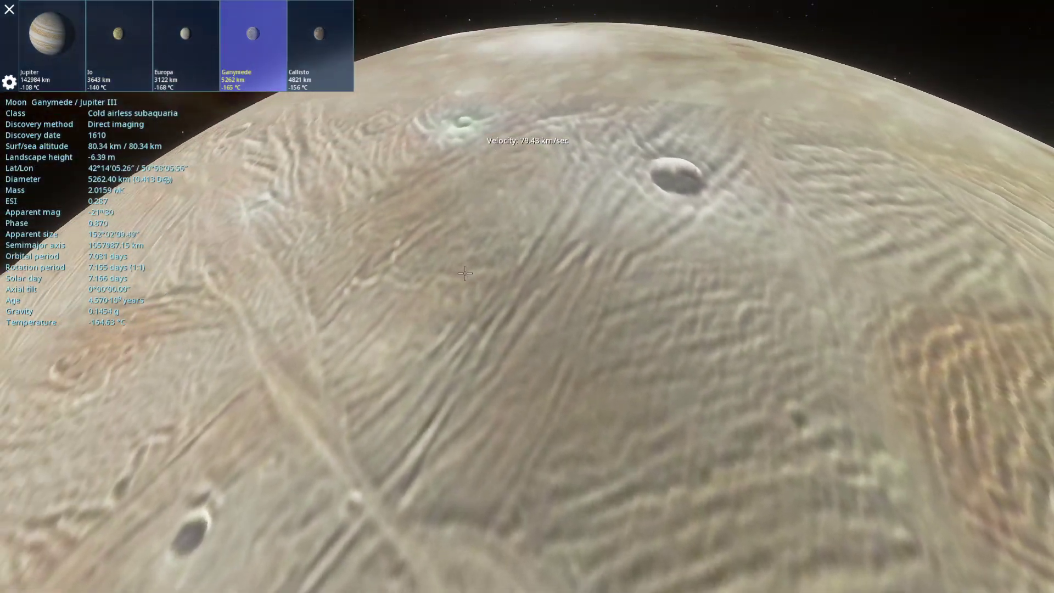
{"action": "scroll", "coordinate": [300, 167], "scroll_direction": "up", "scroll_amount": 3}
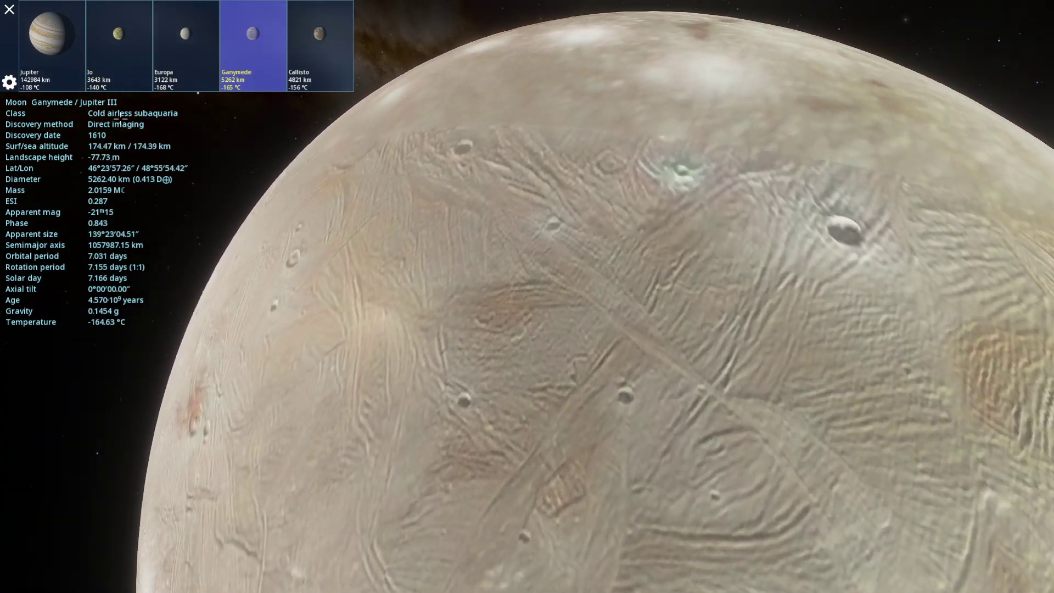
{"action": "left_click_drag", "start_coordinate": [384, 274], "coordinate": [384, 395]}
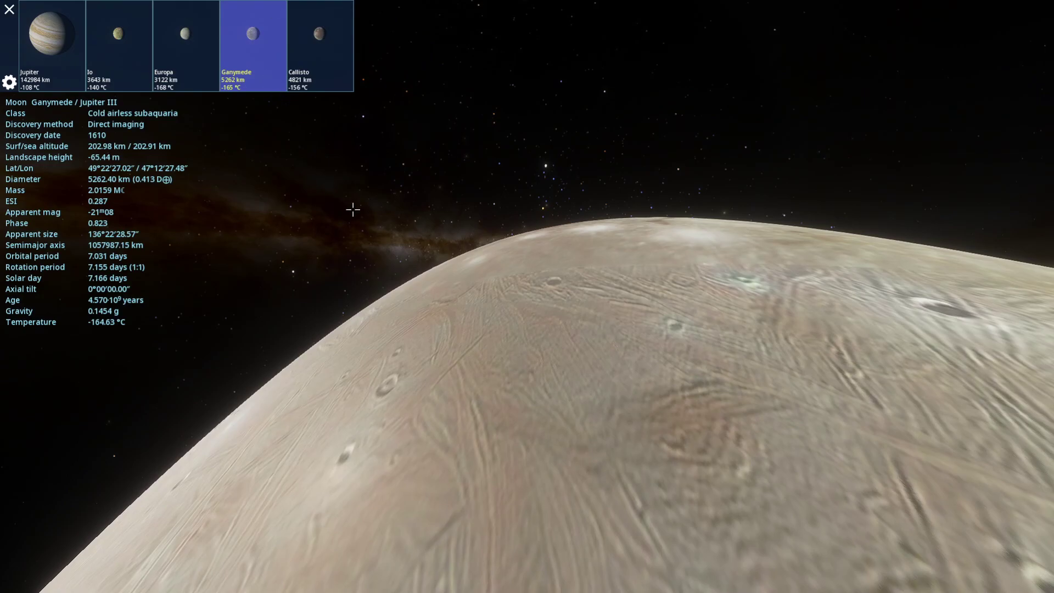
{"action": "left_click_drag", "start_coordinate": [355, 210], "coordinate": [354, 124]}
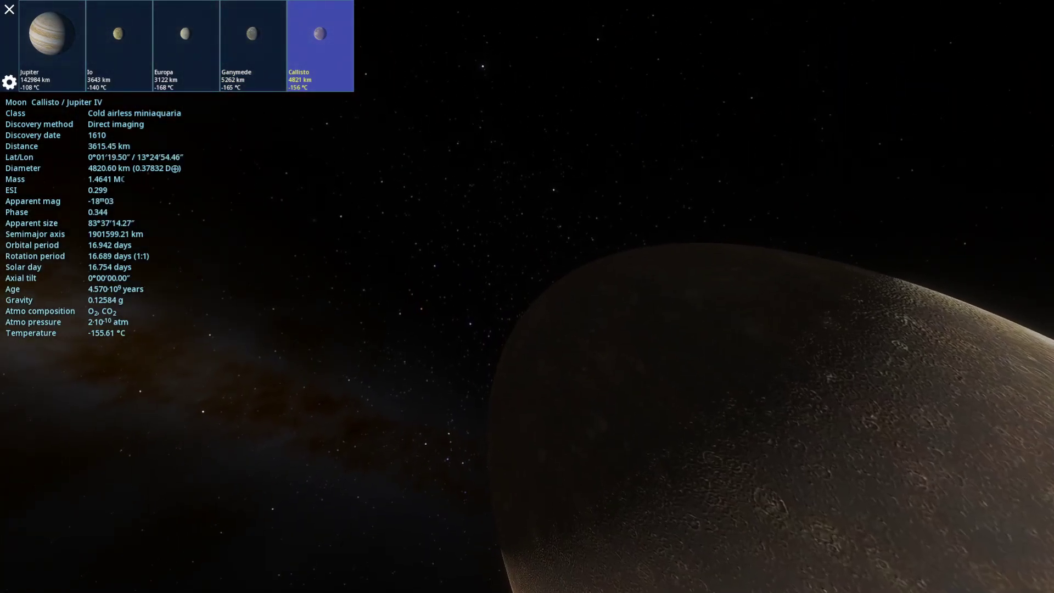
Step: Swing to Callisto's sunlit edge and recentre the view on Callisto
{"action": "left_click_drag", "start_coordinate": [741, 309], "coordinate": [531, 308]}
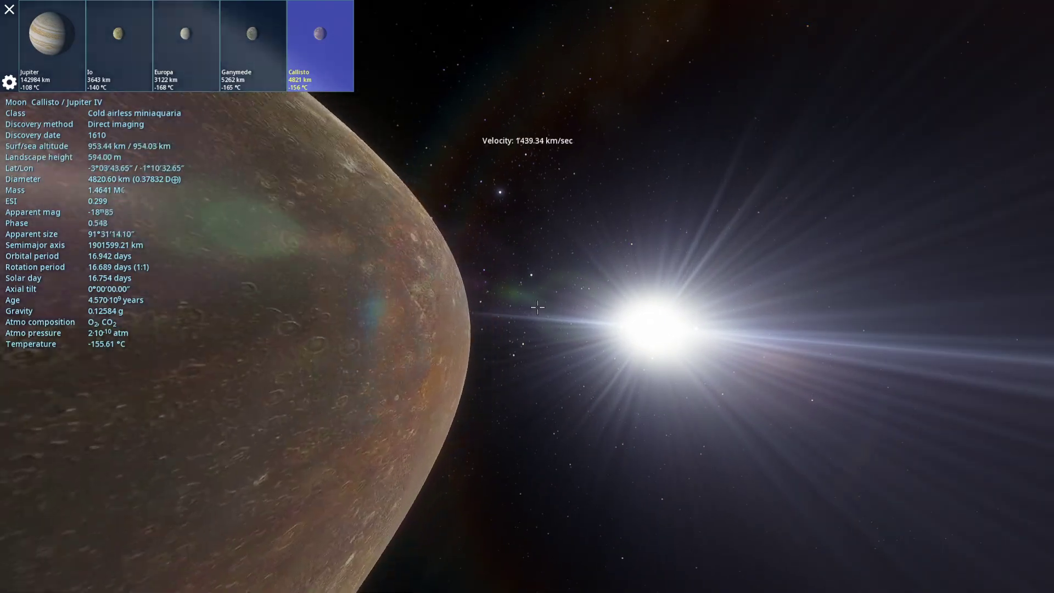
{"action": "key", "text": "c"}
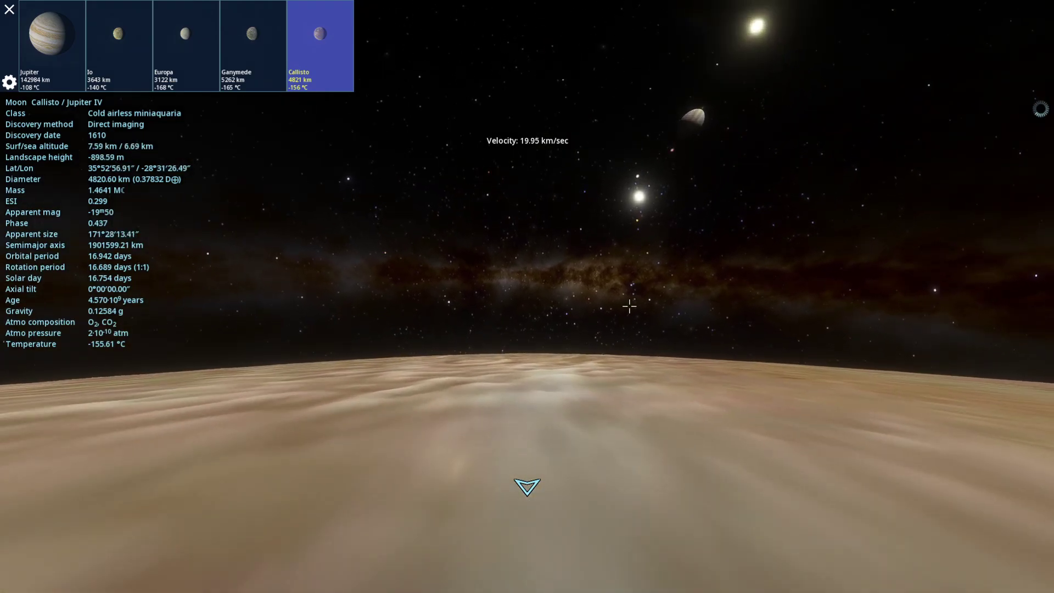
Step: Climb off Callisto with the Sun flaring above, then pull back to see its whole globe
{"action": "left_click_drag", "start_coordinate": [631, 301], "coordinate": [610, 371]}
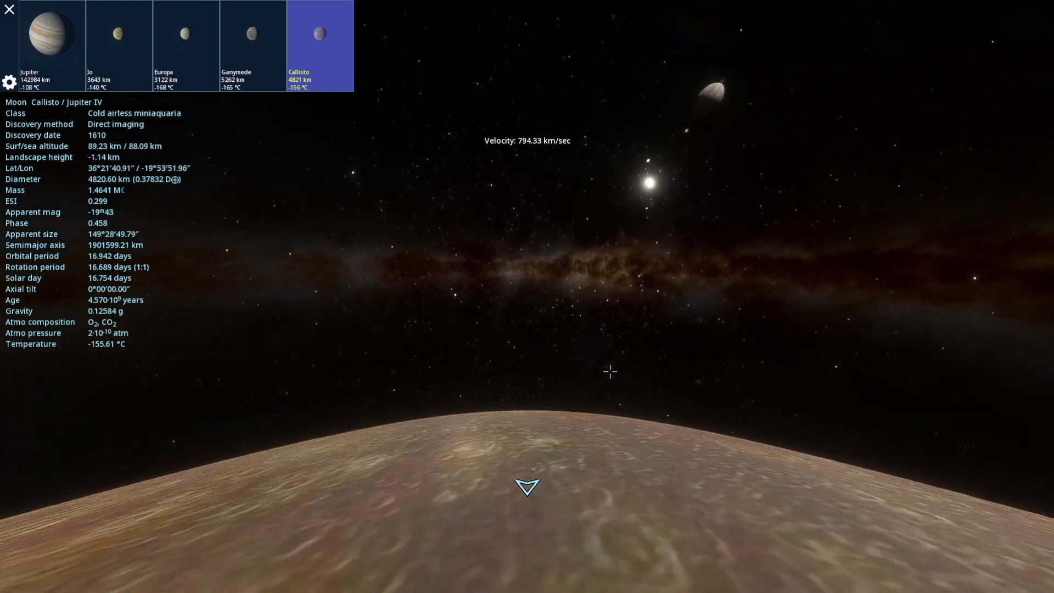
{"action": "left_click_drag", "start_coordinate": [521, 487], "coordinate": [557, 487]}
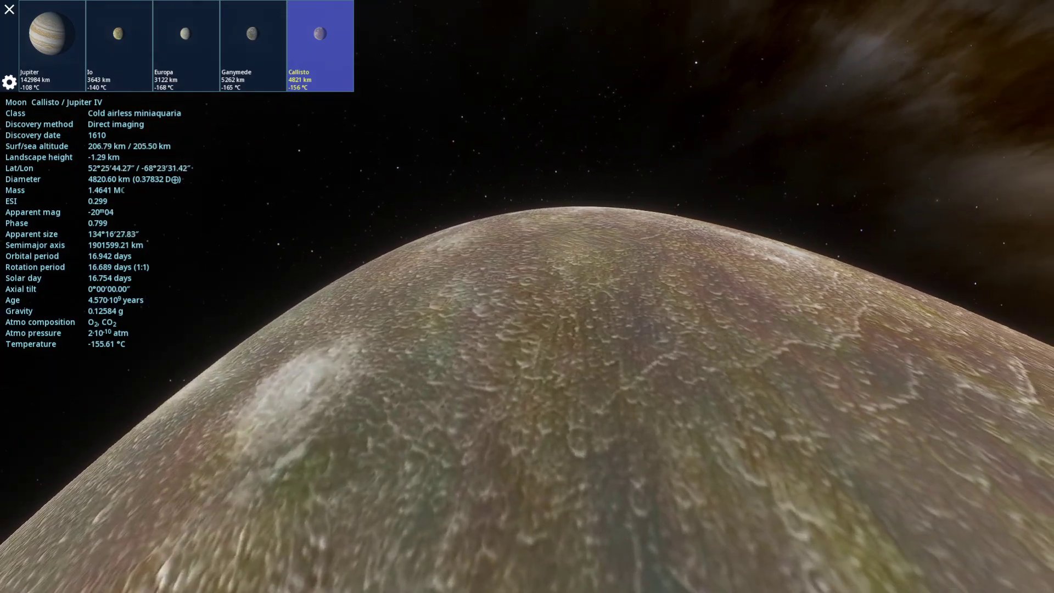
{"action": "mouse_move", "coordinate": [10, 371]}
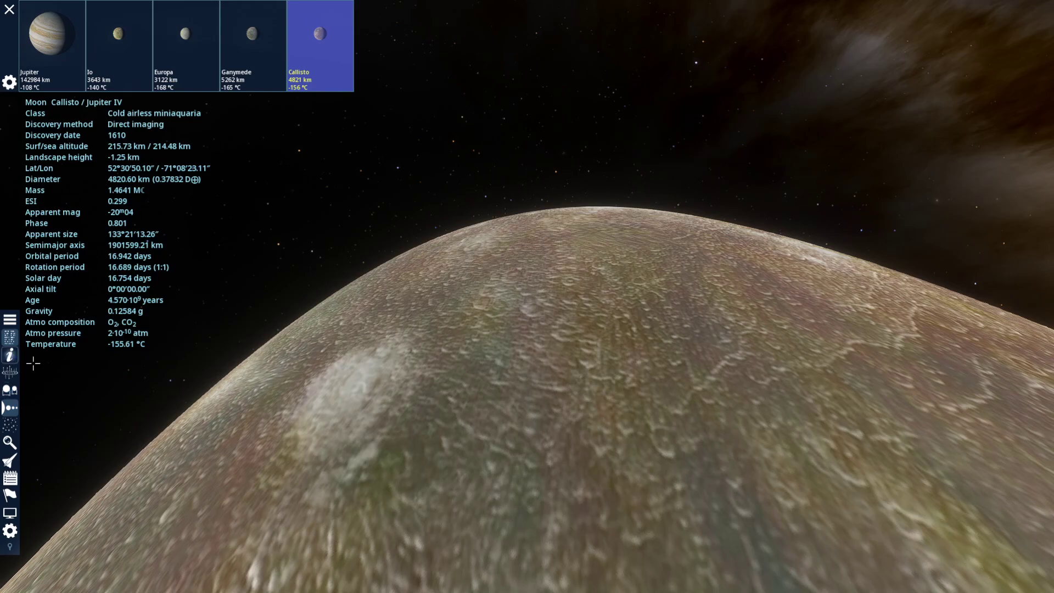
{"action": "key", "text": "g"}
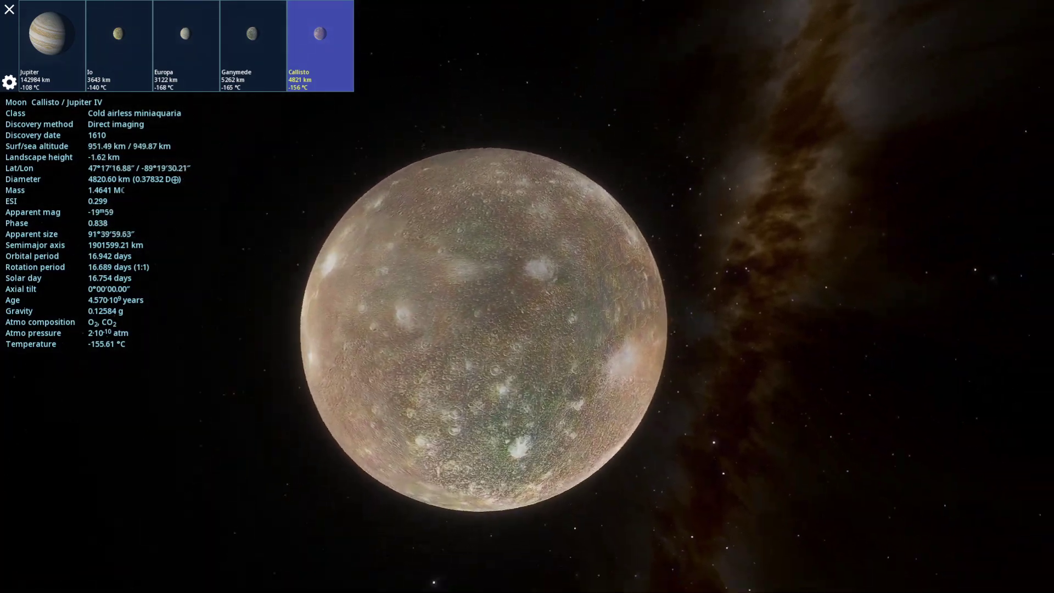
Step: Orbit around Callisto toward the Sun until the moon fills the lower right
{"action": "left_click_drag", "start_coordinate": [527, 330], "coordinate": [114, 411]}
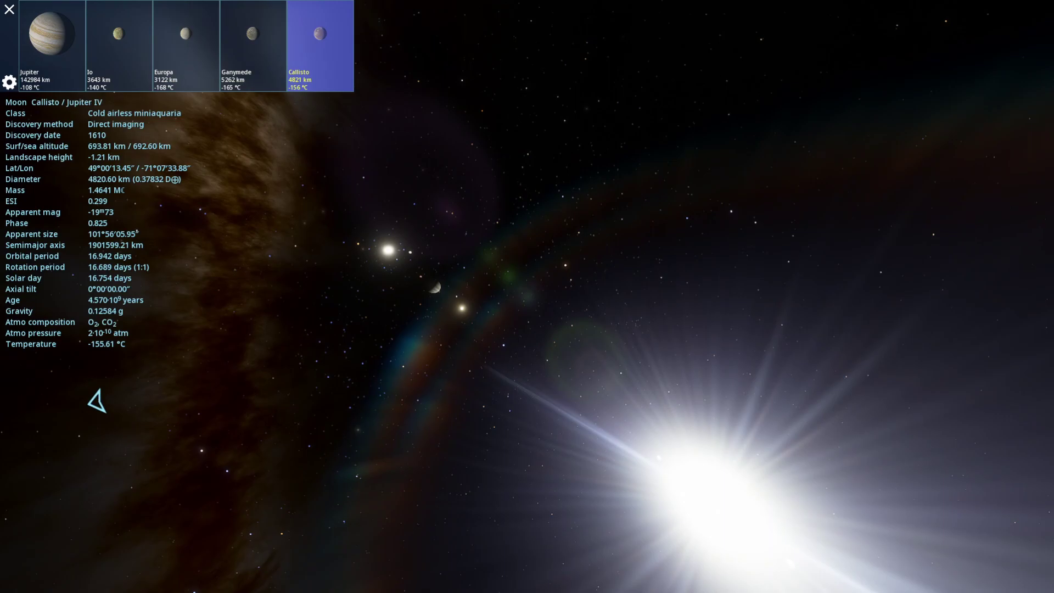
{"action": "mouse_move", "coordinate": [96, 401]}
{"action": "left_mouse_down"}
{"action": "mouse_move", "coordinate": [464, 109]}
{"action": "mouse_move", "coordinate": [492, 108]}
{"action": "left_mouse_up"}
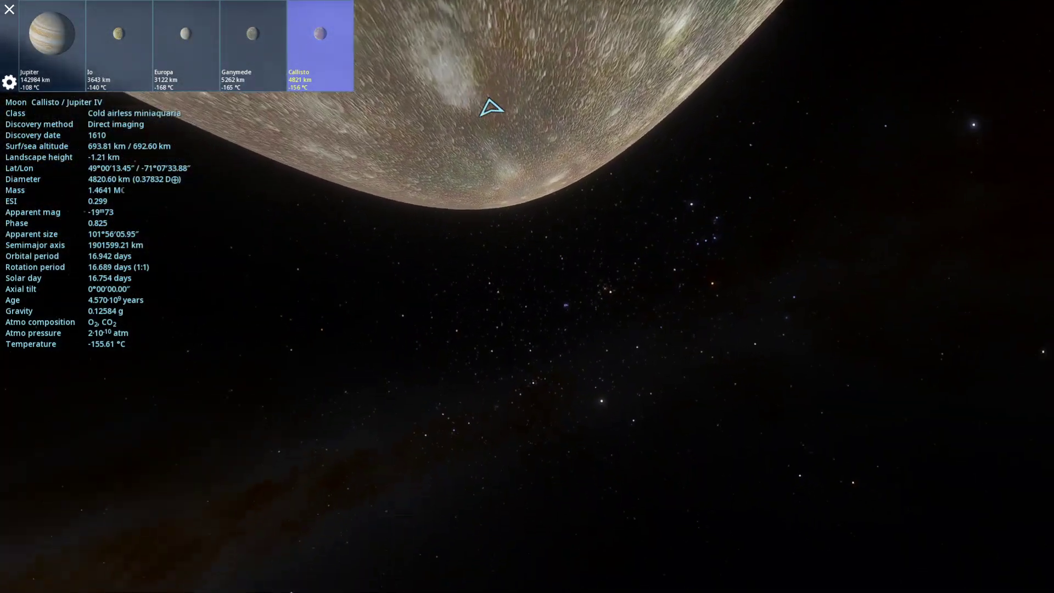
{"action": "left_click_drag", "start_coordinate": [492, 108], "coordinate": [636, 481]}
{"action": "scroll", "coordinate": [637, 482], "scroll_direction": "up", "scroll_amount": 3}
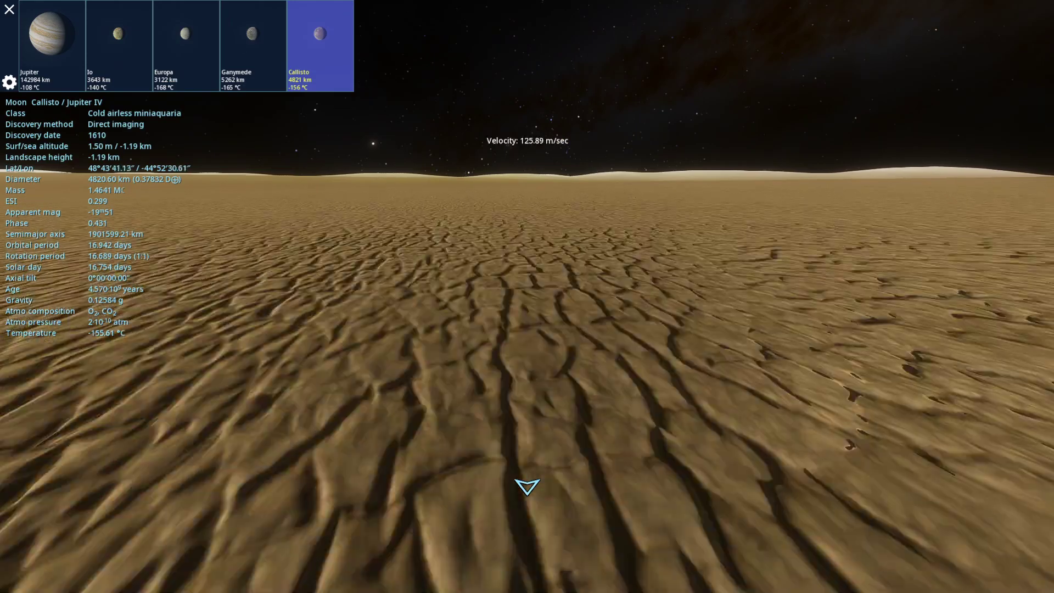
Step: Lift off Callisto's surface to see its whole disc, then select Jupiter as the next destination
{"action": "left_click_drag", "start_coordinate": [530, 270], "coordinate": [544, 306]}
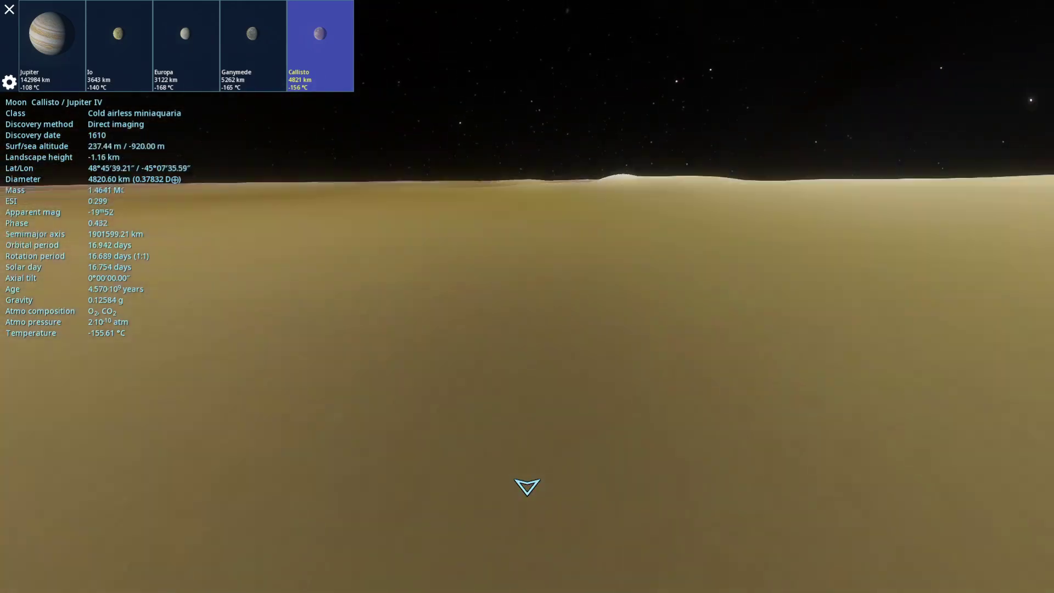
{"action": "key", "text": "w"}
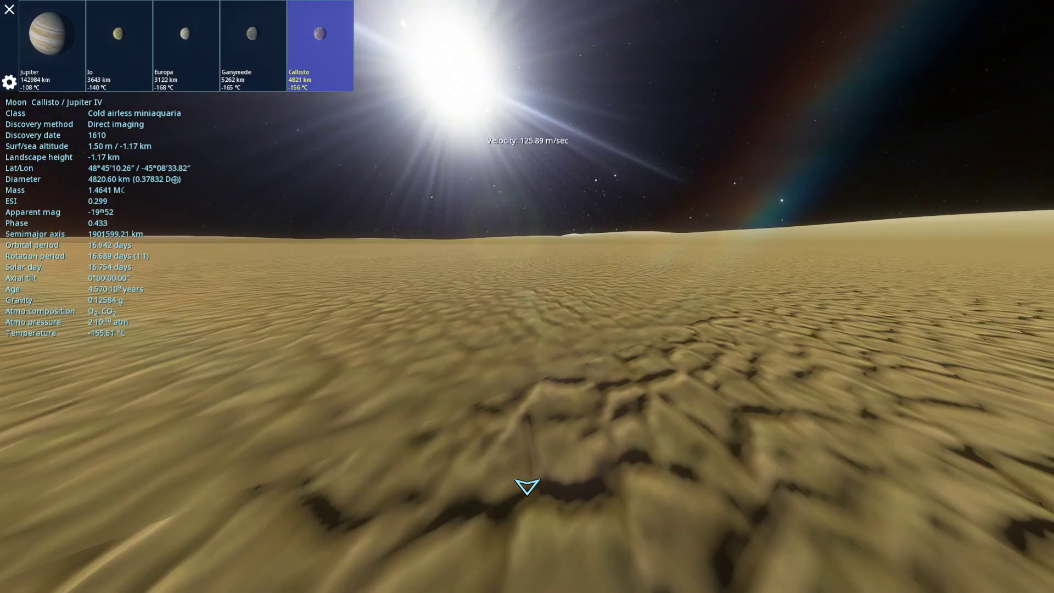
{"action": "mouse_move", "coordinate": [548, 272]}
{"action": "left_mouse_down"}
{"action": "mouse_move", "coordinate": [566, 413]}
{"action": "mouse_move", "coordinate": [582, 205]}
{"action": "left_mouse_up"}
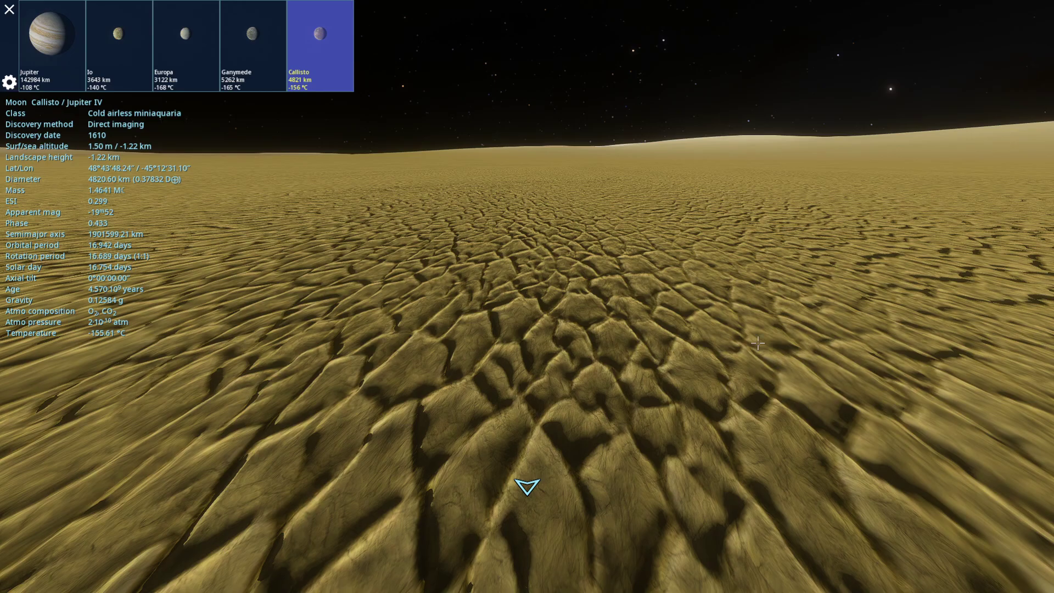
{"action": "key", "text": "w"}
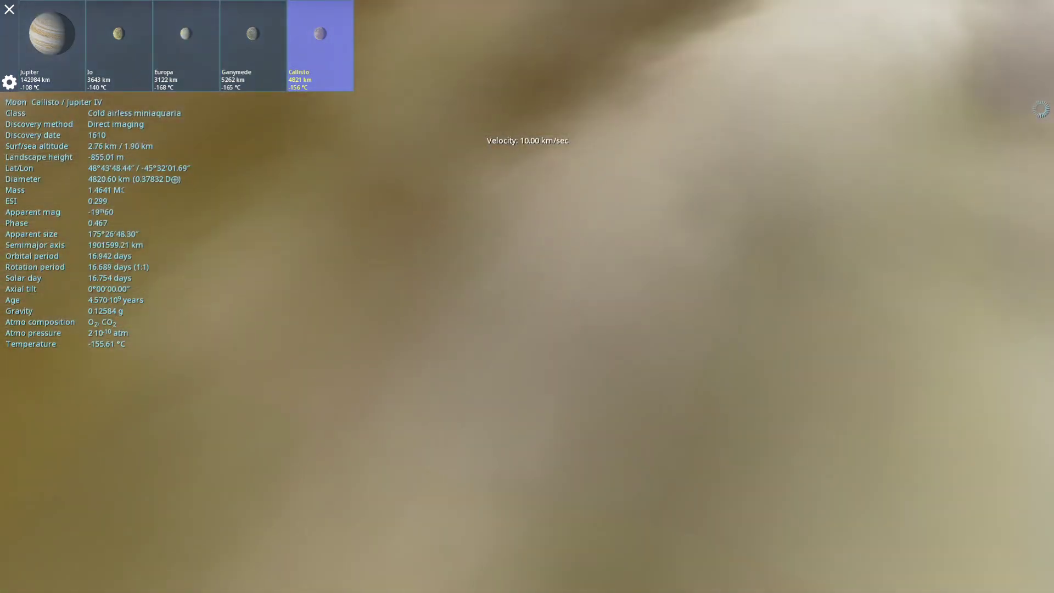
{"action": "key", "text": "g"}
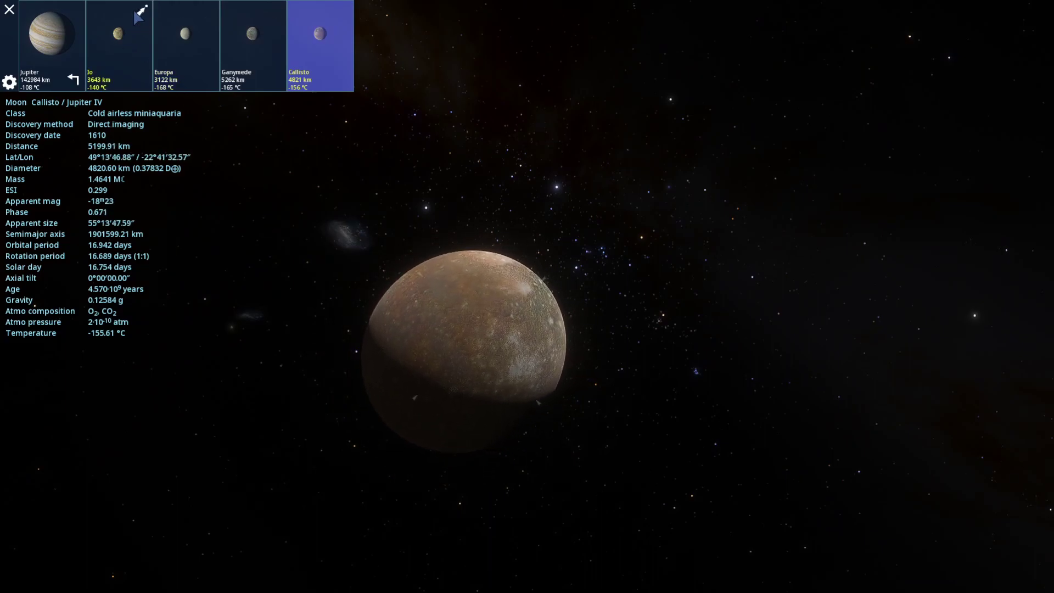
{"action": "left_click", "coordinate": [66, 18]}
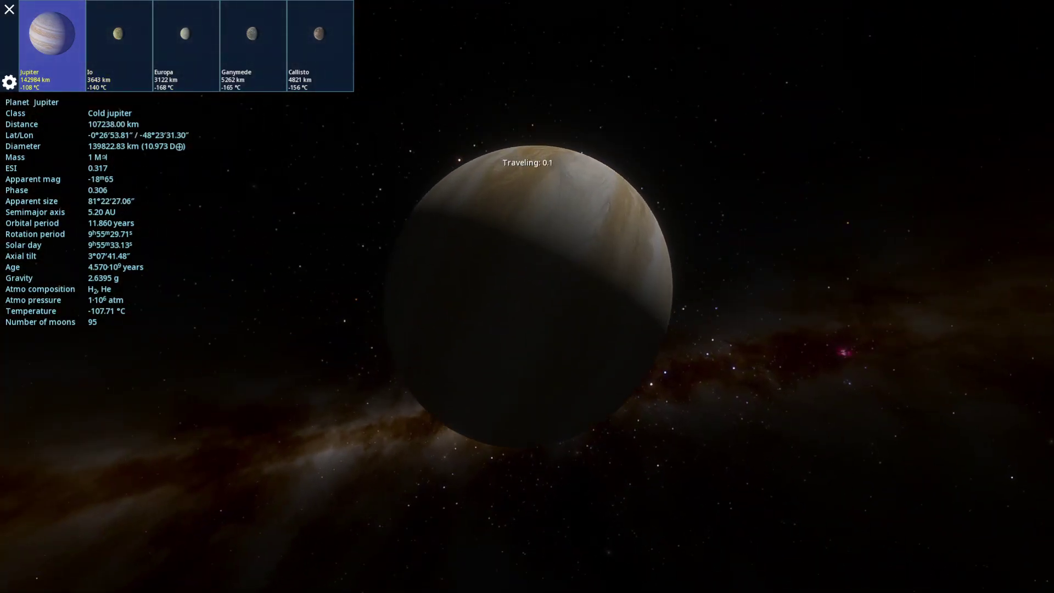
Step: Swing the view toward the Sun while skimming above Jupiter's cloud tops
{"action": "left_click_drag", "start_coordinate": [569, 351], "coordinate": [572, 347]}
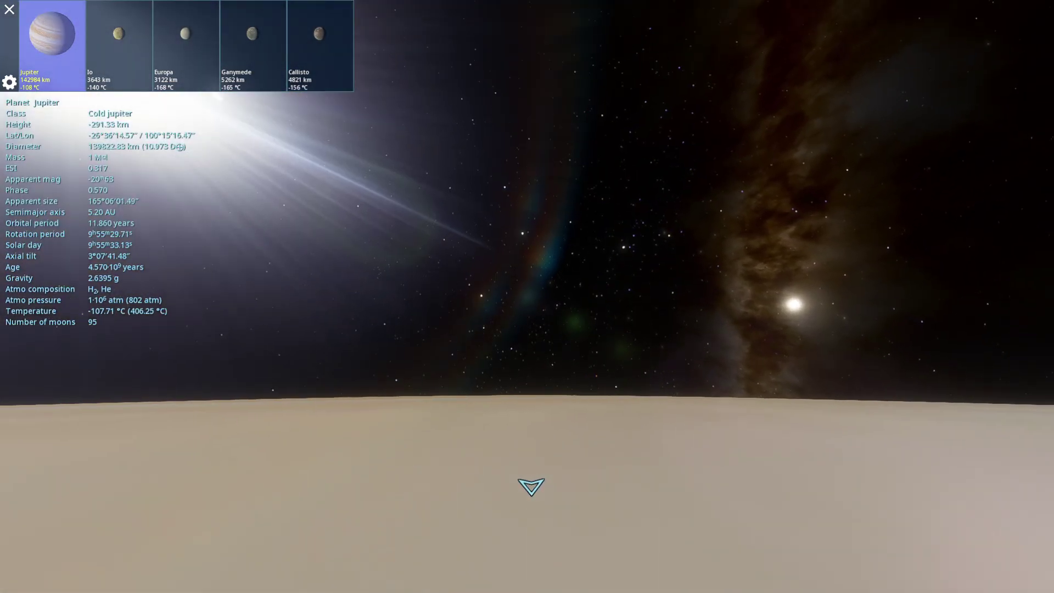
{"action": "scroll", "coordinate": [535, 486], "scroll_direction": "up", "scroll_amount": 2}
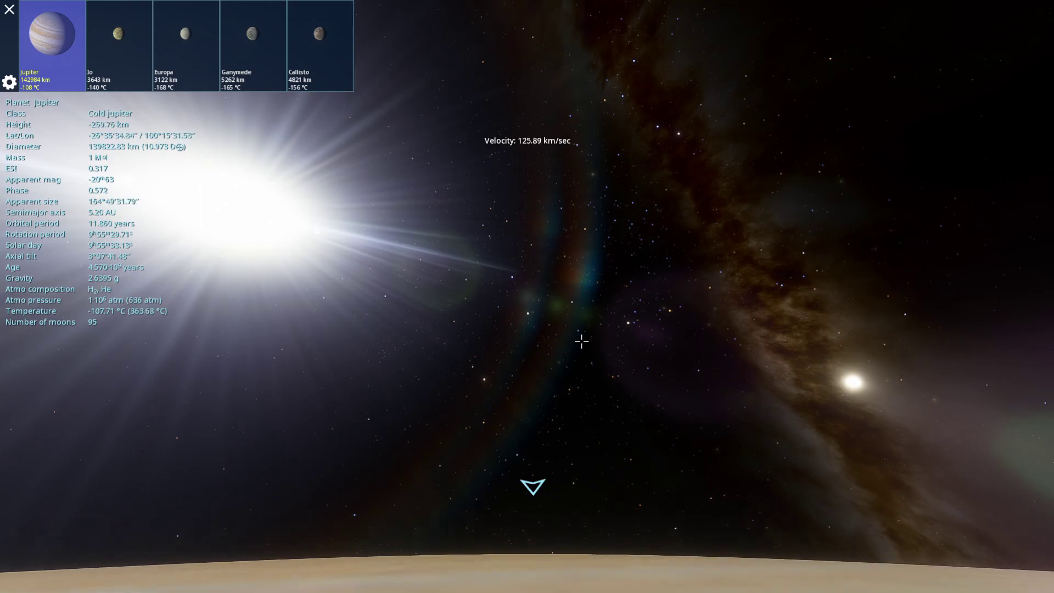
{"action": "scroll", "coordinate": [582, 340], "scroll_direction": "down", "scroll_amount": 5}
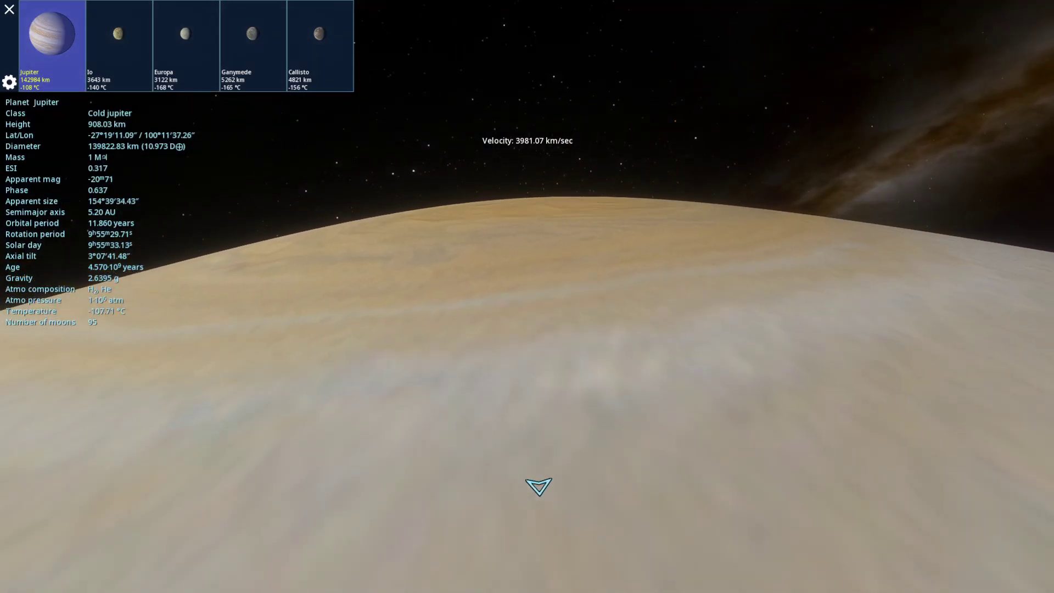
{"action": "scroll", "coordinate": [530, 485], "scroll_direction": "down", "scroll_amount": 5}
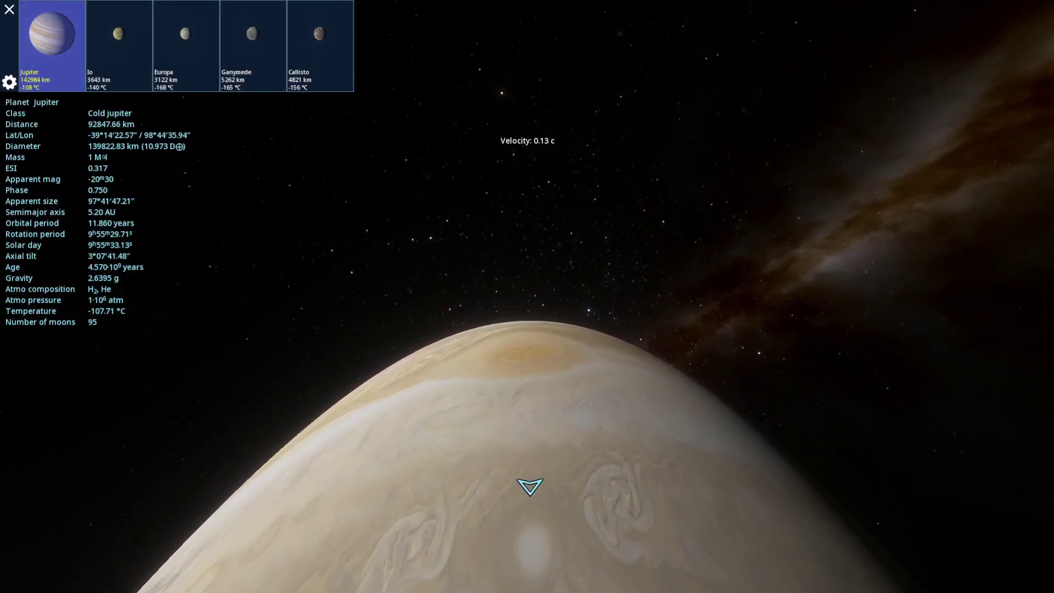
{"action": "scroll", "coordinate": [530, 486], "scroll_direction": "up", "scroll_amount": 5}
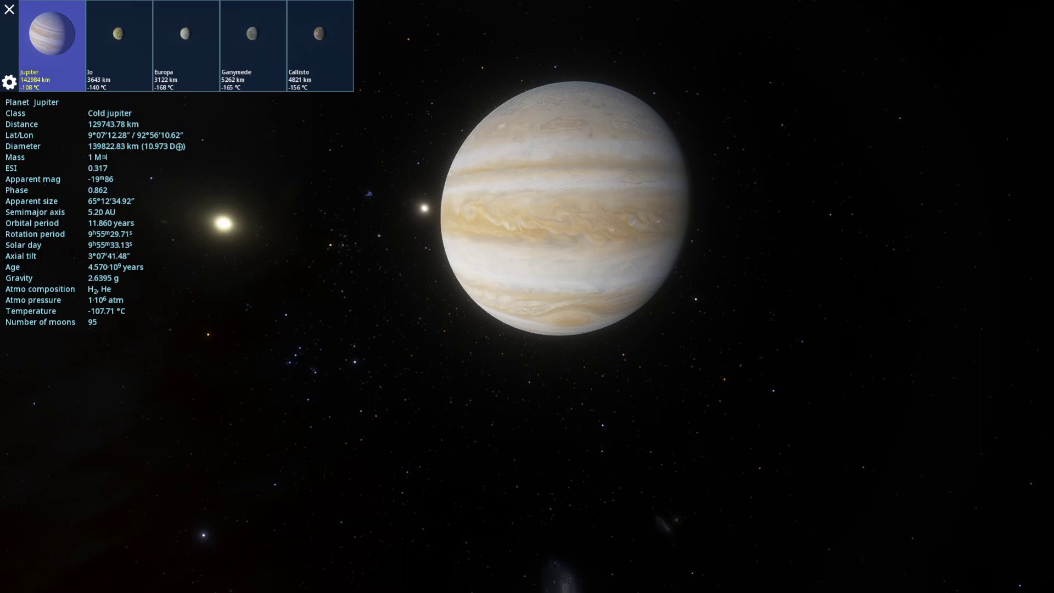
Step: Orbit toward Jupiter's northern latitudes and close in until about 290 km below the cloud tops
{"action": "left_click_drag", "start_coordinate": [791, 306], "coordinate": [816, 346]}
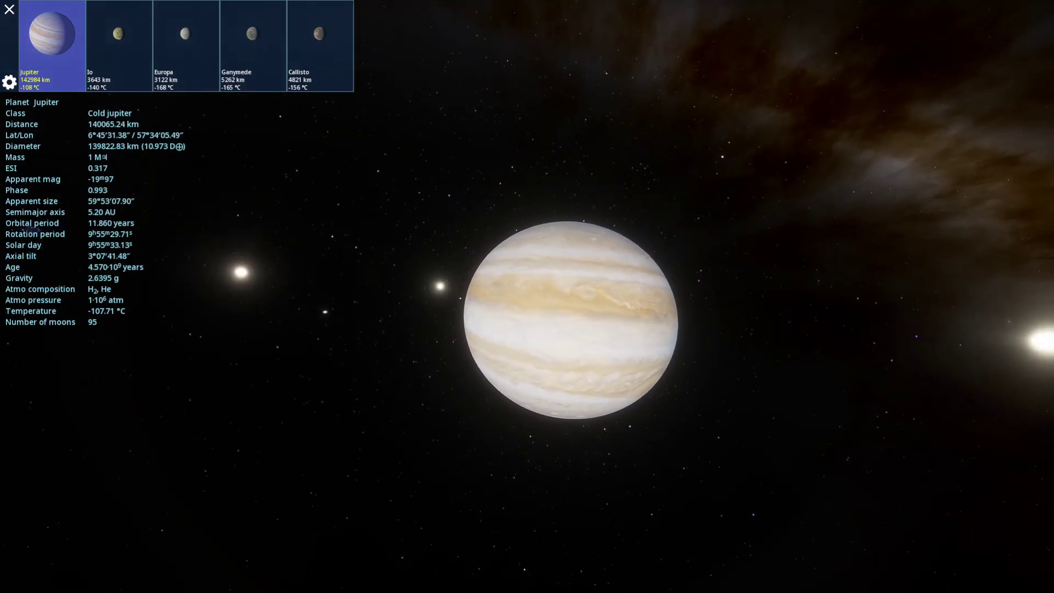
{"action": "left_click_drag", "start_coordinate": [527, 297], "coordinate": [537, 483]}
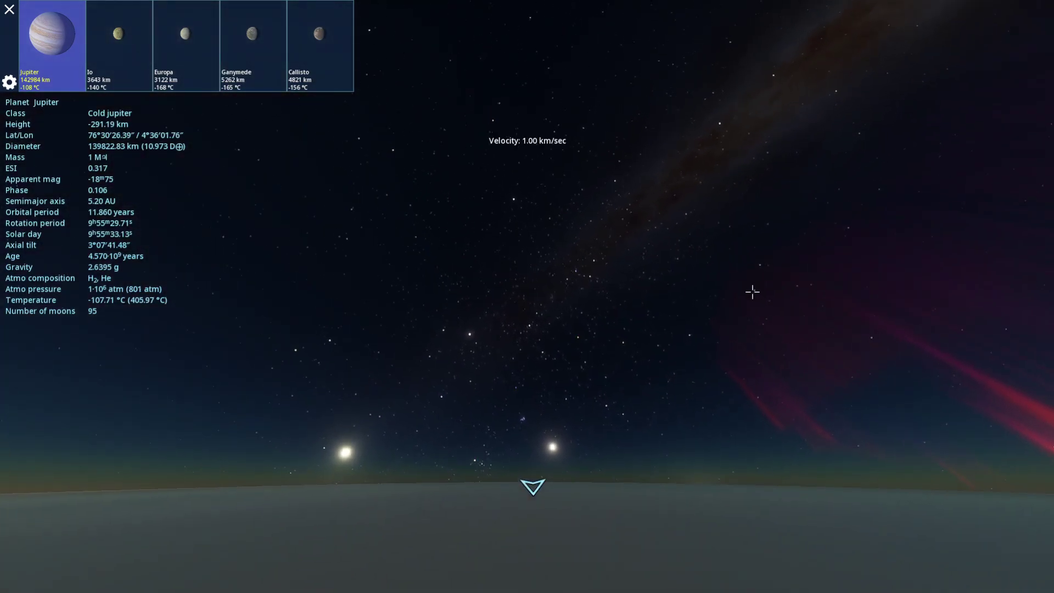
Step: Climb out of Jupiter's atmosphere and set off toward Earth from the planet bar
{"action": "key", "text": "w"}
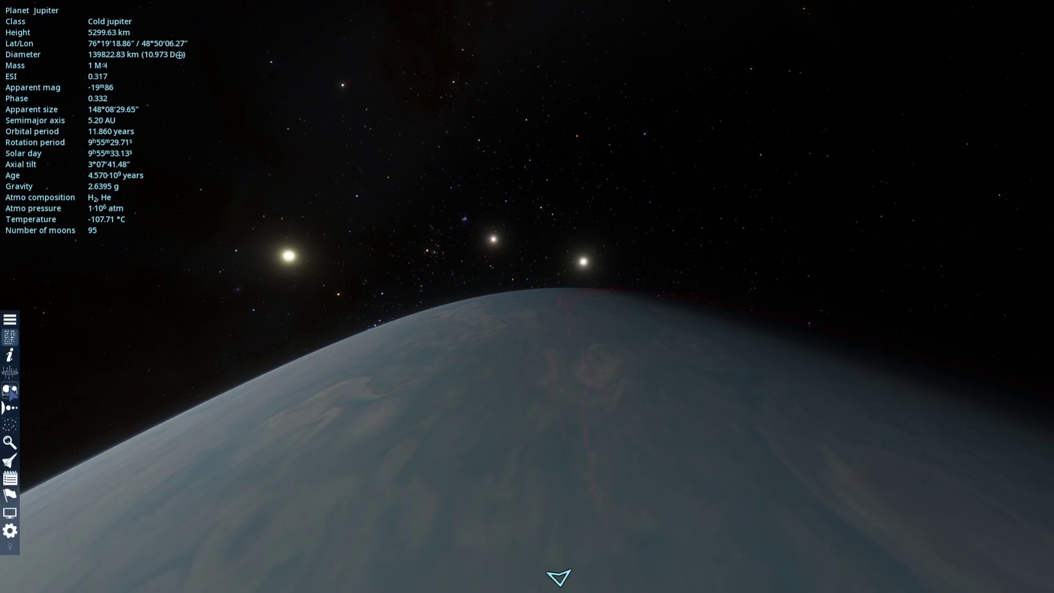
{"action": "mouse_move", "coordinate": [262, 17]}
{"action": "double_click", "coordinate": [262, 29]}
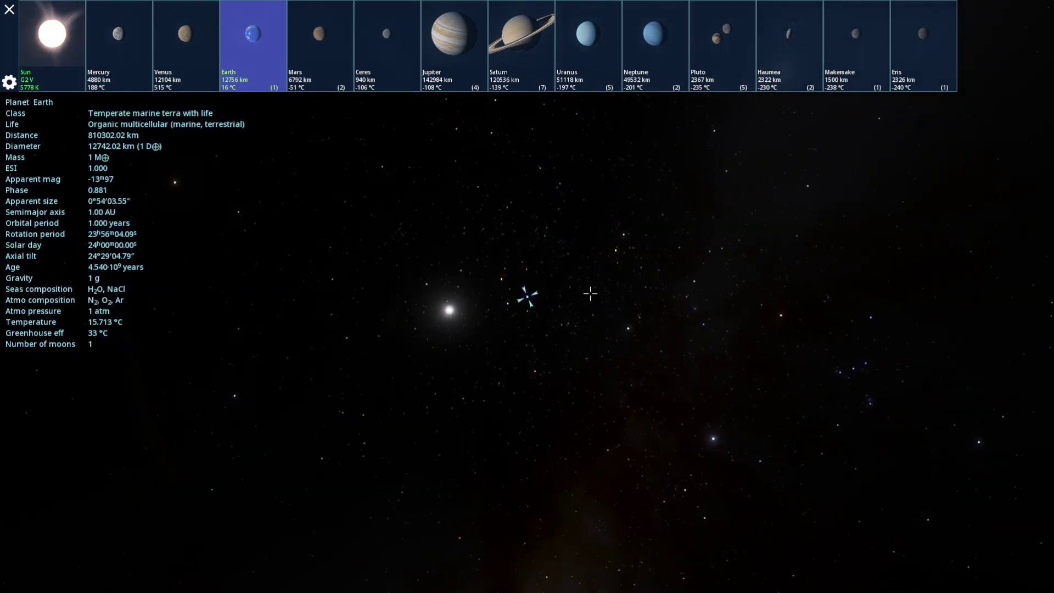
Step: Descend onto Earth's surface, climb back to space, then drop to the surface again
{"action": "key", "text": "shift+g"}
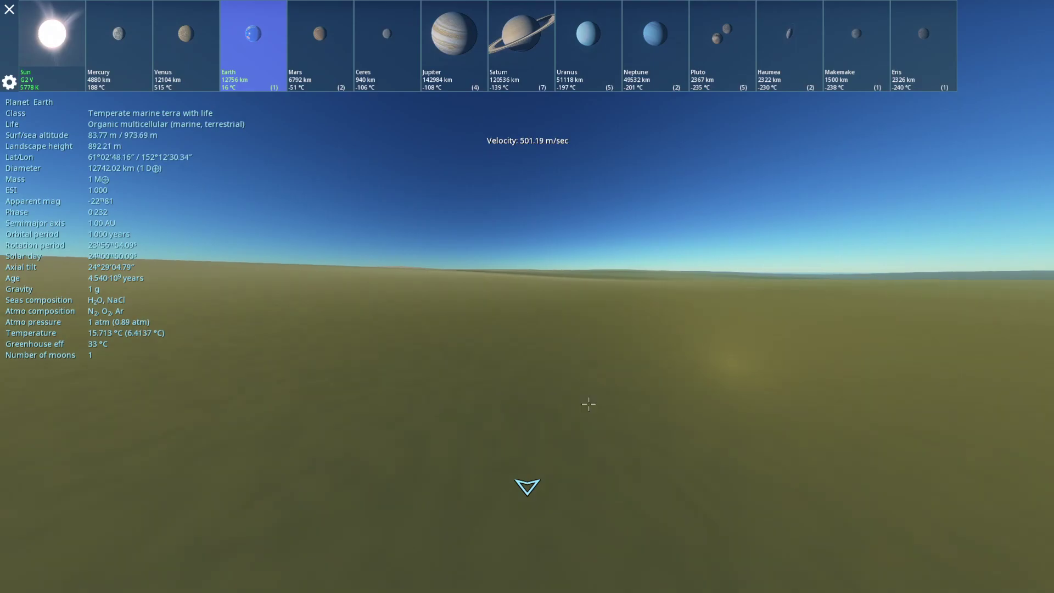
{"action": "key", "text": "r"}
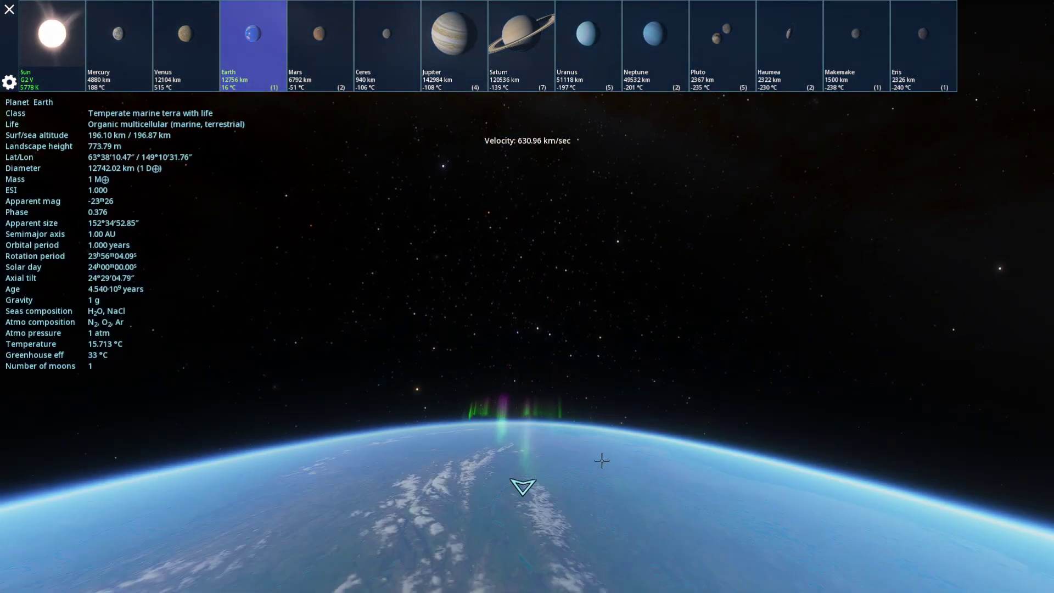
{"action": "key", "text": "shift+g"}
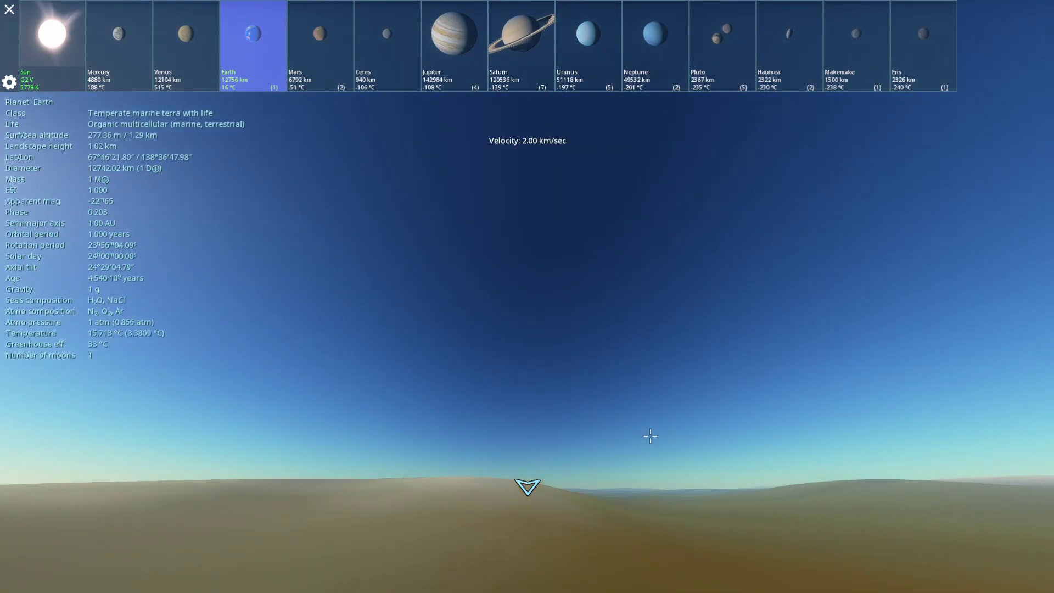
{"action": "scroll", "coordinate": [650, 436], "scroll_direction": "down", "scroll_amount": 5}
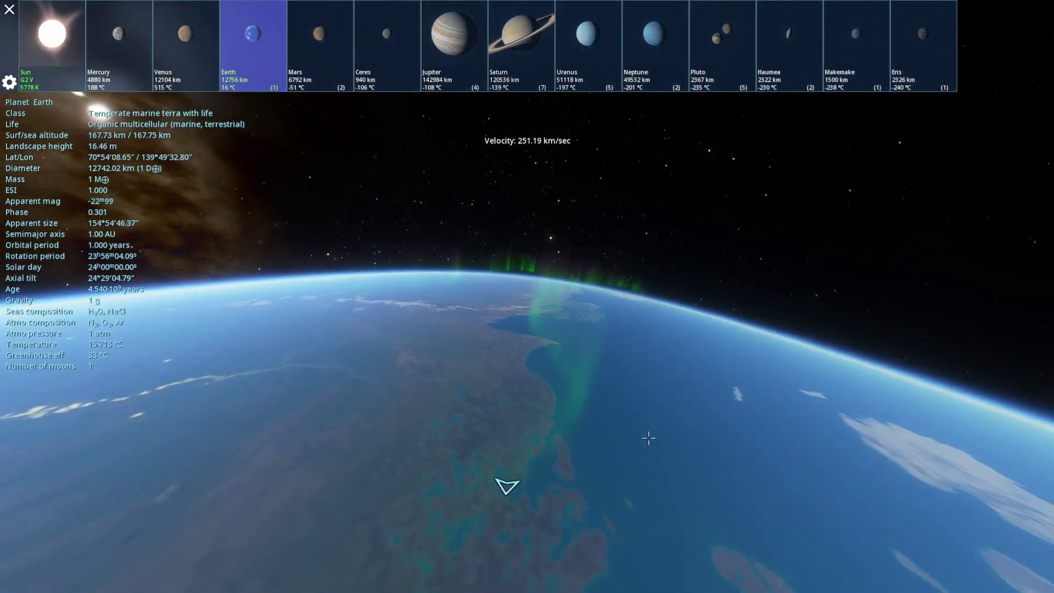
{"action": "scroll", "coordinate": [649, 437], "scroll_direction": "down", "scroll_amount": 5}
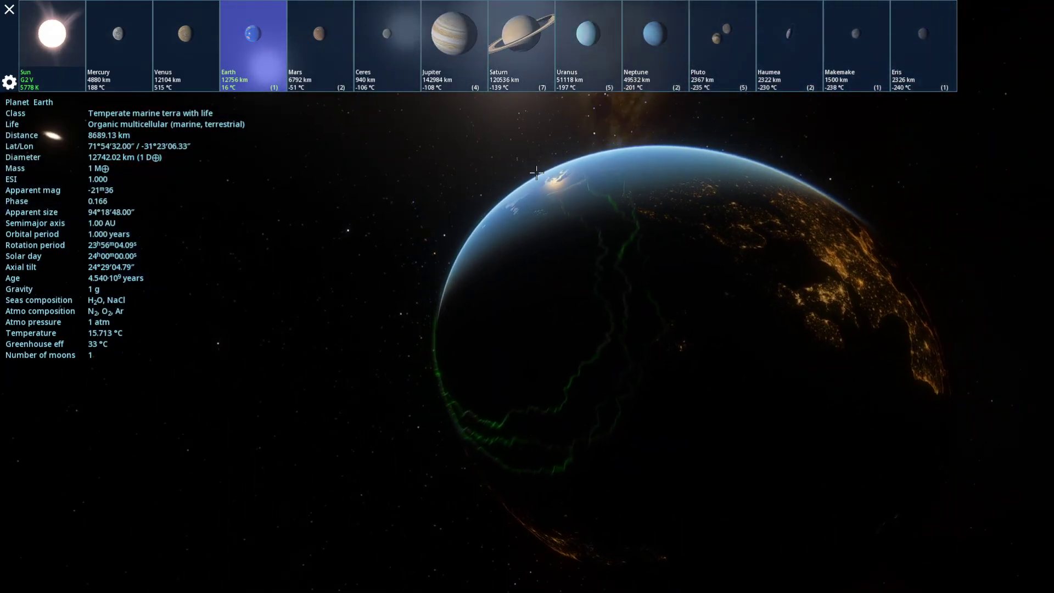
Step: Look around Earth's night sky from the ground, then lift off slowly and speed up the climb
{"action": "left_click_drag", "start_coordinate": [537, 172], "coordinate": [637, 358]}
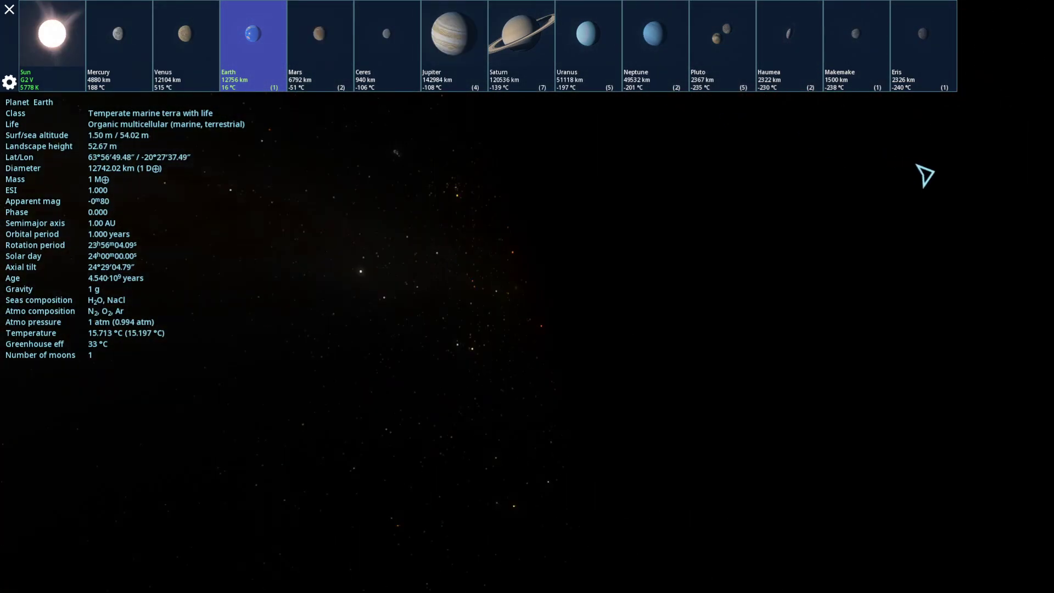
{"action": "left_click_drag", "start_coordinate": [941, 410], "coordinate": [639, 483]}
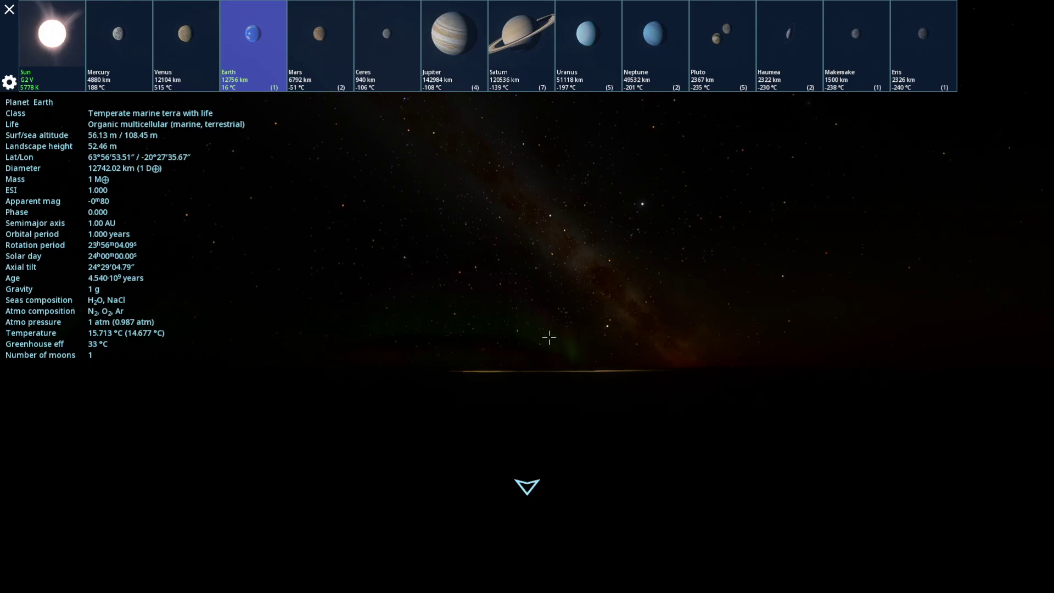
{"action": "key", "text": "w"}
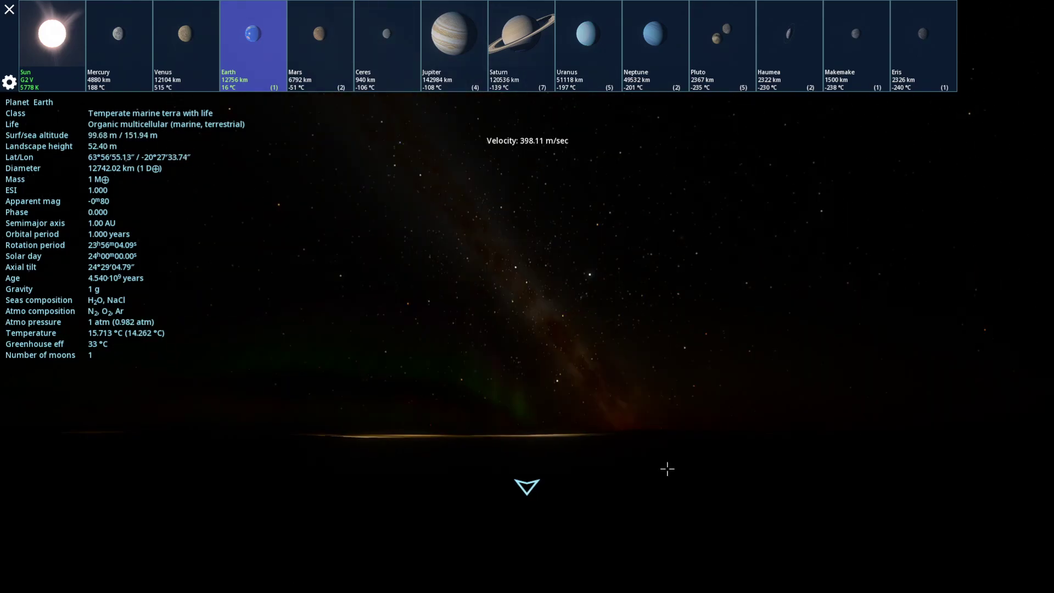
{"action": "key", "text": "w"}
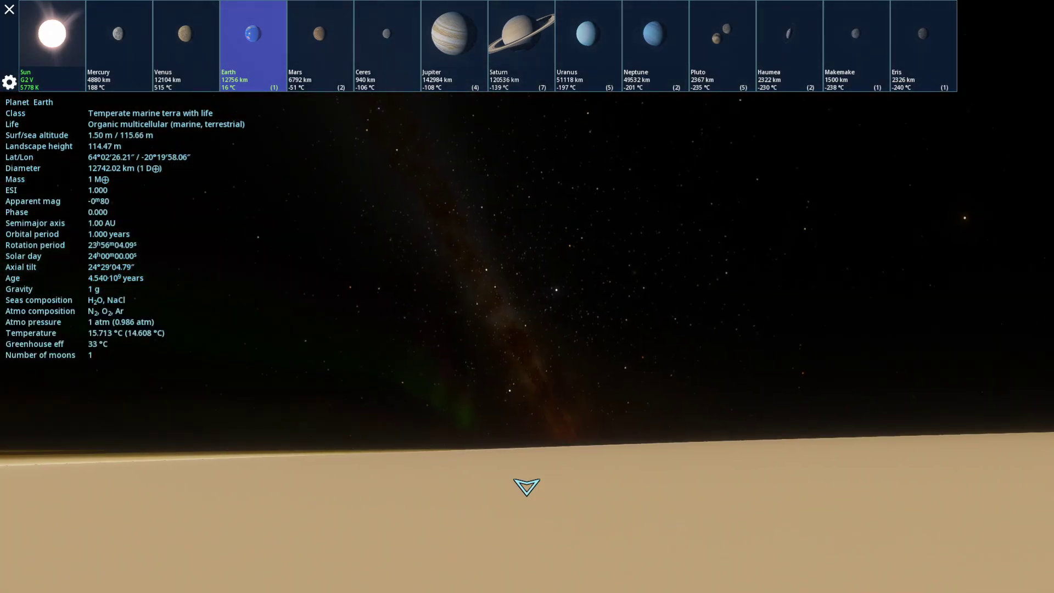
{"action": "key", "text": "w"}
Step: Select the star 41 Ophiuchi and turn to follow the green aurora over the city lights
{"action": "left_click", "coordinate": [750, 397]}
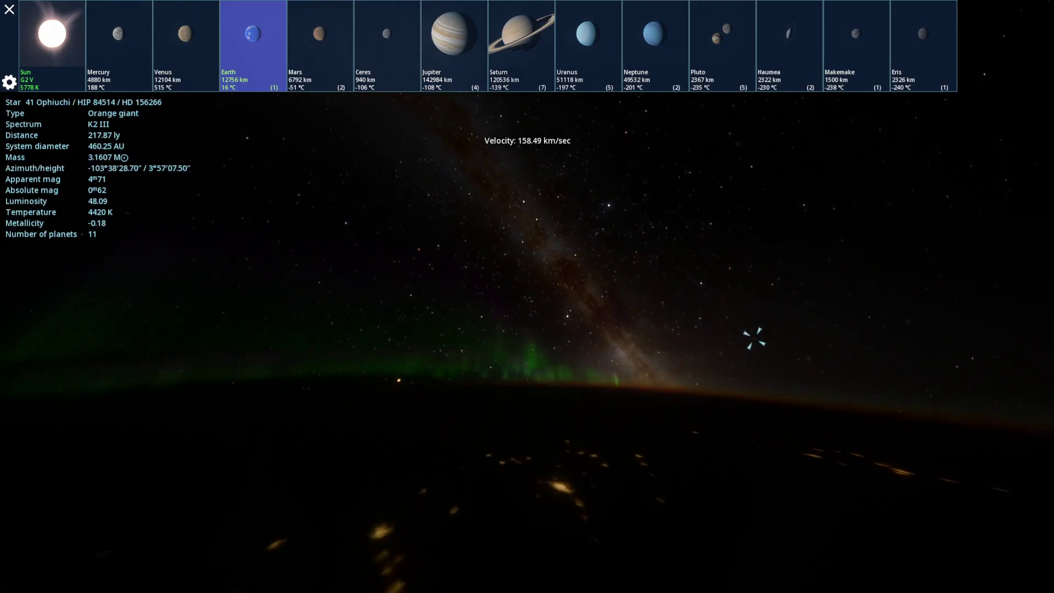
{"action": "left_click_drag", "start_coordinate": [737, 400], "coordinate": [842, 146]}
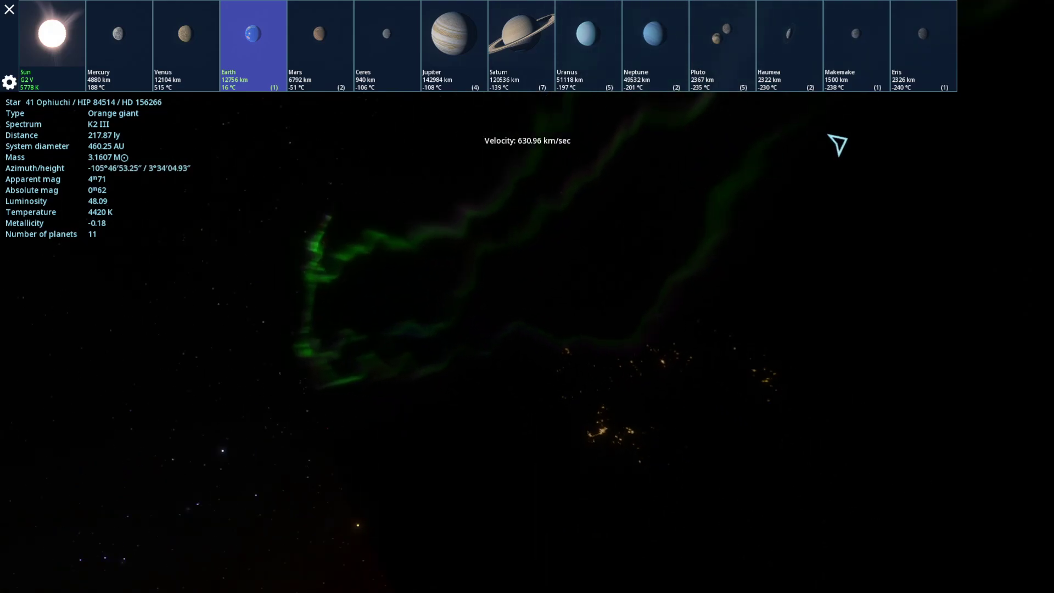
{"action": "mouse_move", "coordinate": [842, 145]}
{"action": "left_mouse_down"}
{"action": "mouse_move", "coordinate": [937, 413]}
{"action": "mouse_move", "coordinate": [777, 325]}
{"action": "mouse_move", "coordinate": [640, 483]}
{"action": "mouse_move", "coordinate": [678, 478]}
{"action": "mouse_move", "coordinate": [321, 481]}
{"action": "mouse_move", "coordinate": [287, 417]}
{"action": "mouse_move", "coordinate": [495, 254]}
{"action": "mouse_move", "coordinate": [636, 378]}
{"action": "mouse_move", "coordinate": [533, 311]}
{"action": "left_mouse_up"}
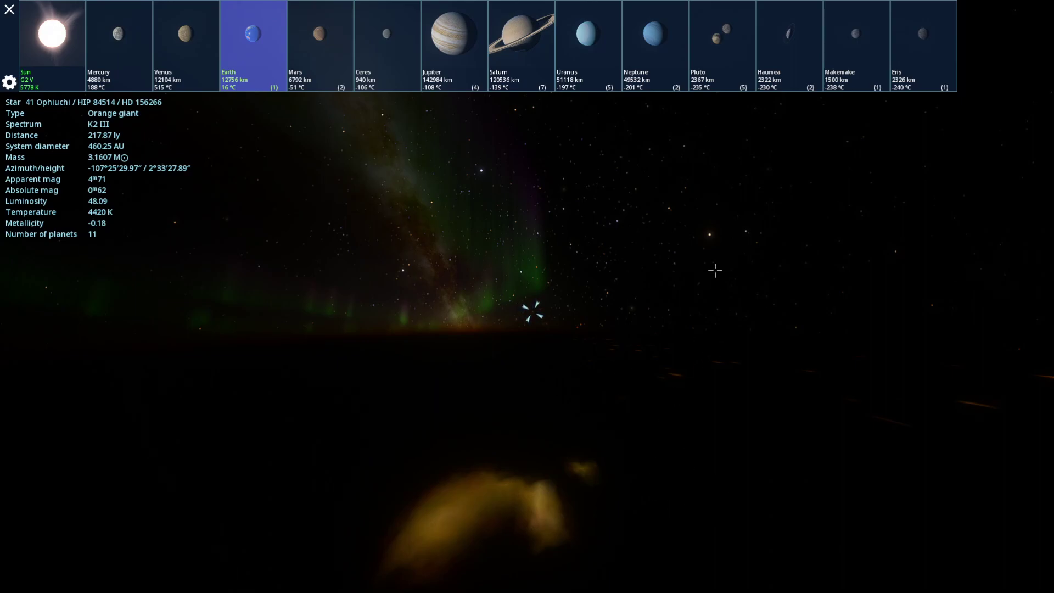
{"action": "left_click_drag", "start_coordinate": [532, 312], "coordinate": [445, 107]}
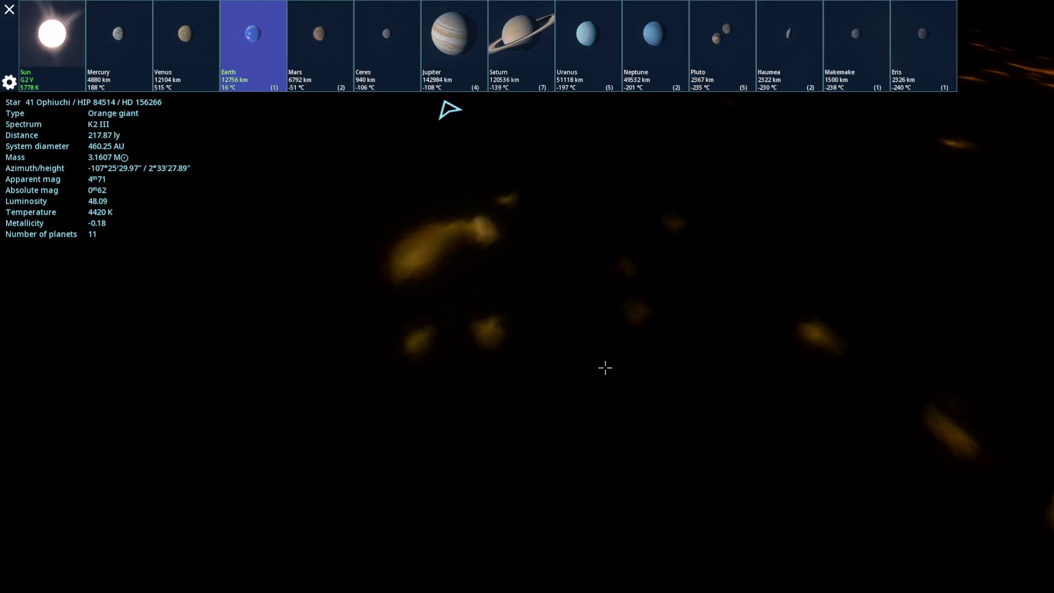
Step: Fly off Earth to Jupiter, then orbit it while diving beneath the cloud deck
{"action": "key", "text": "w"}
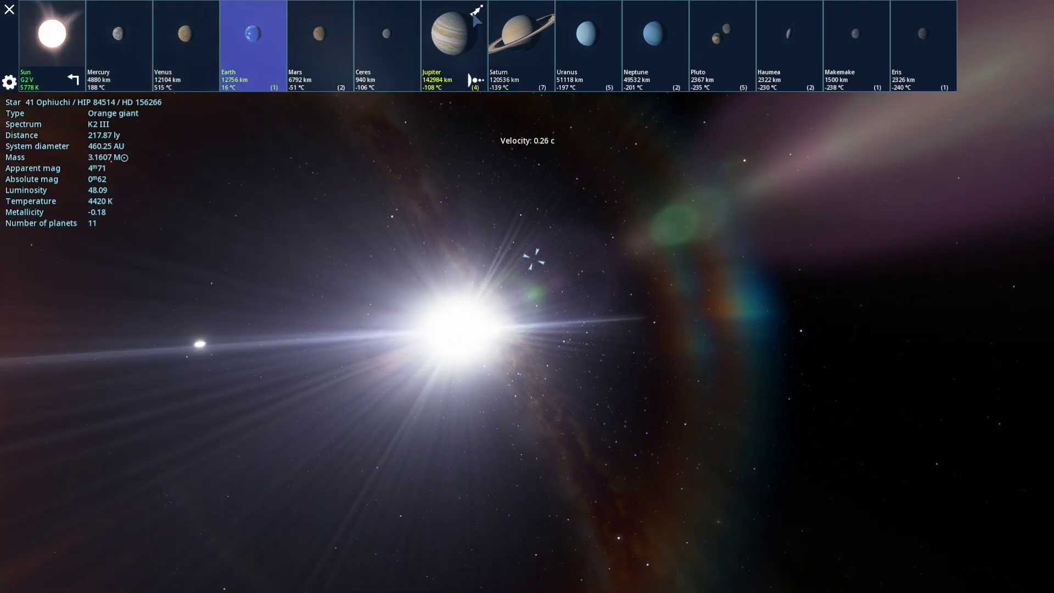
{"action": "left_click", "coordinate": [473, 15]}
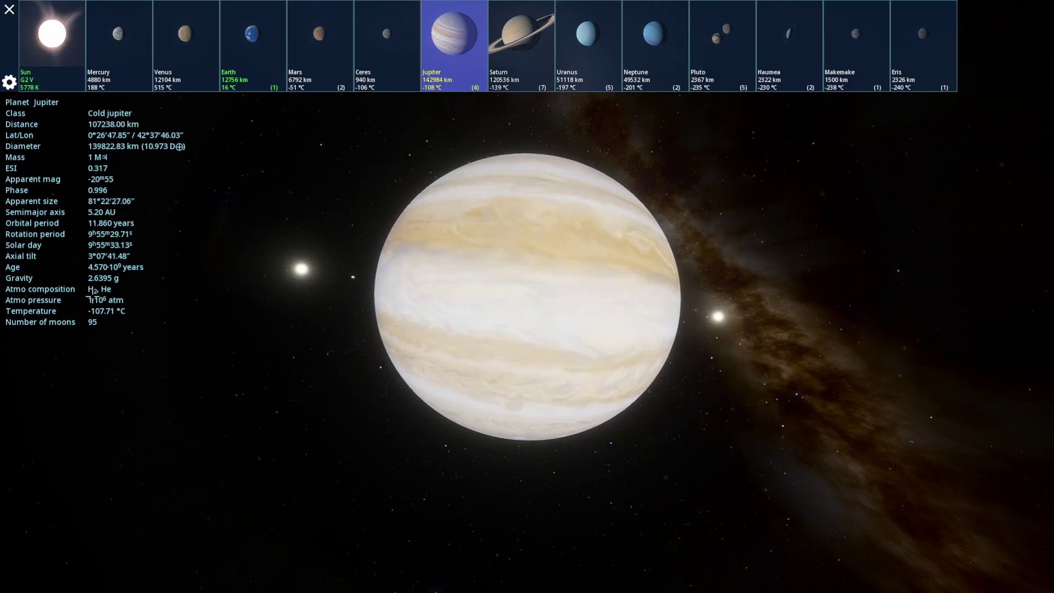
{"action": "key", "text": "w"}
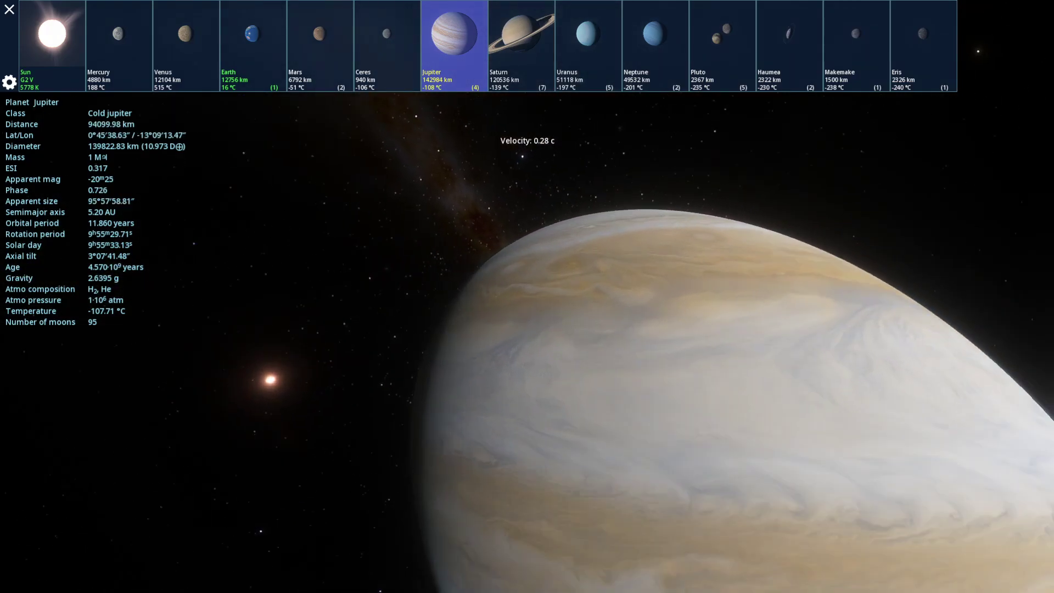
{"action": "left_click_drag", "start_coordinate": [384, 380], "coordinate": [248, 380]}
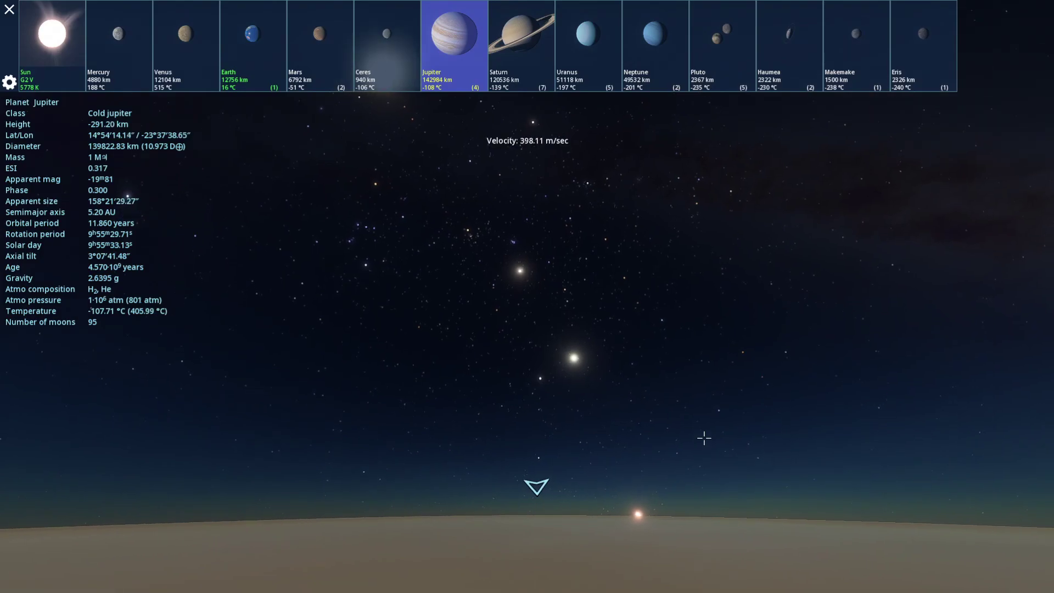
Step: Tilt down so Jupiter's hazy cloud horizon fills the lower view toward the Sun
{"action": "left_click_drag", "start_coordinate": [701, 446], "coordinate": [624, 325]}
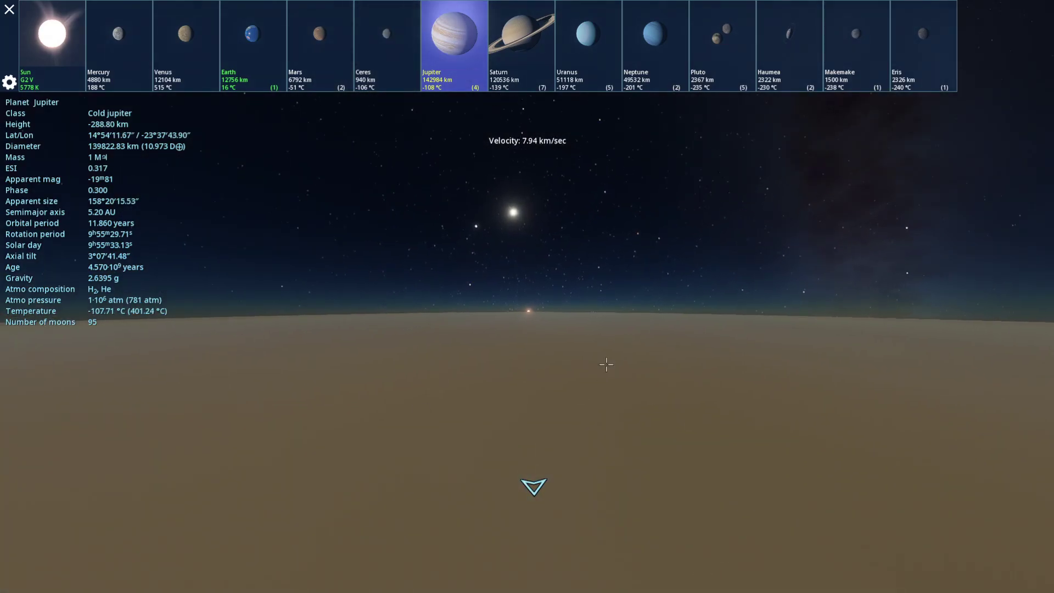